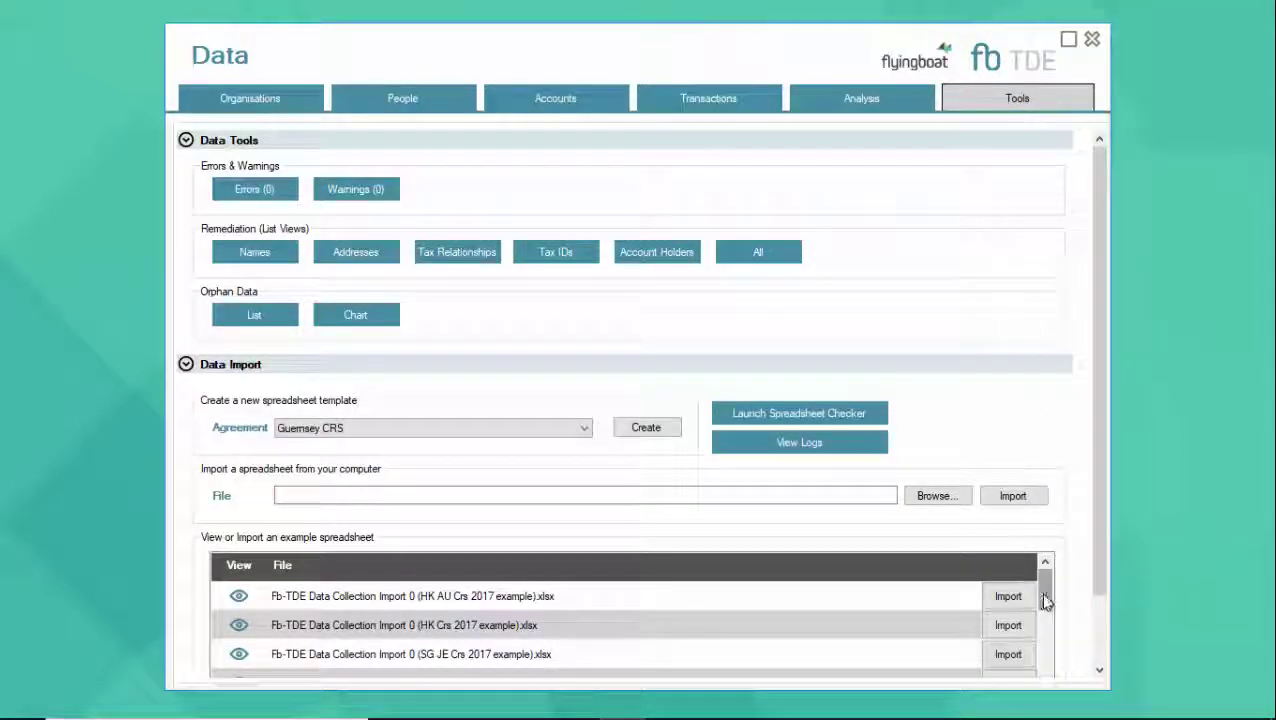
Import the GG Crs 2017 example spreadsheet, then close the Data window
{"action": "scroll", "coordinate": [1045, 600], "scroll_direction": "down", "scroll_amount": 1}
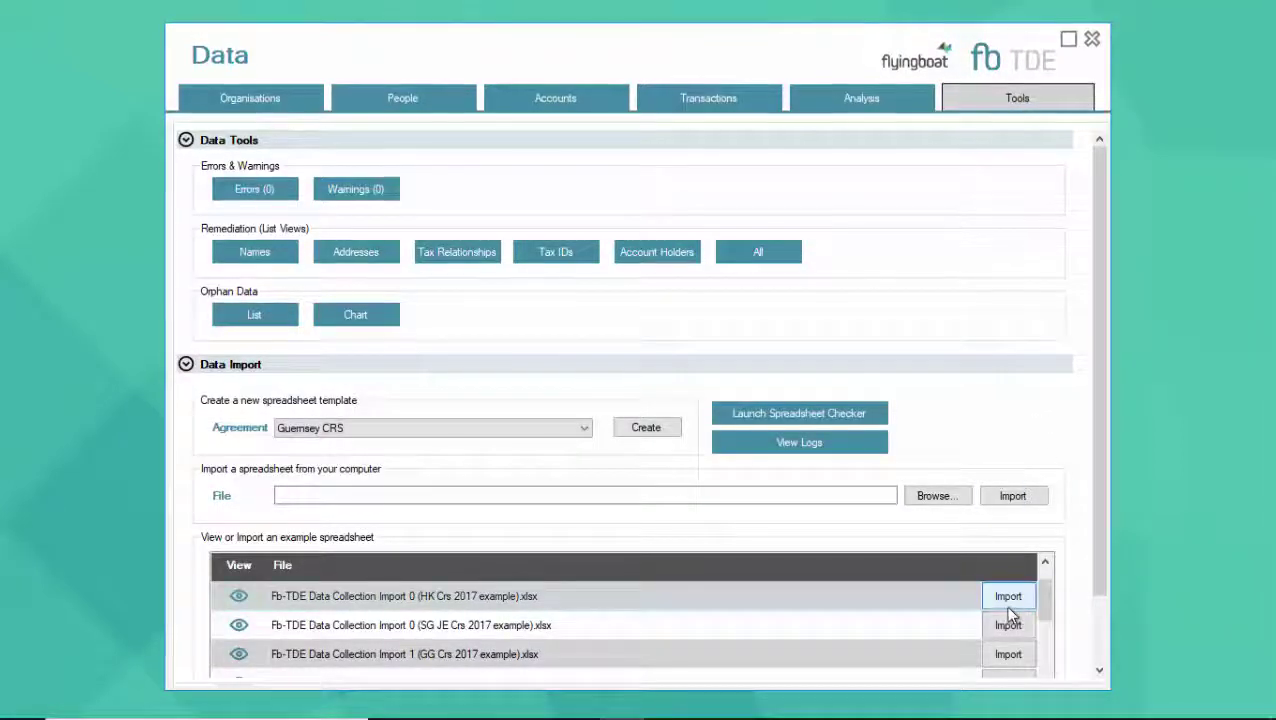
{"action": "left_click", "coordinate": [1008, 654]}
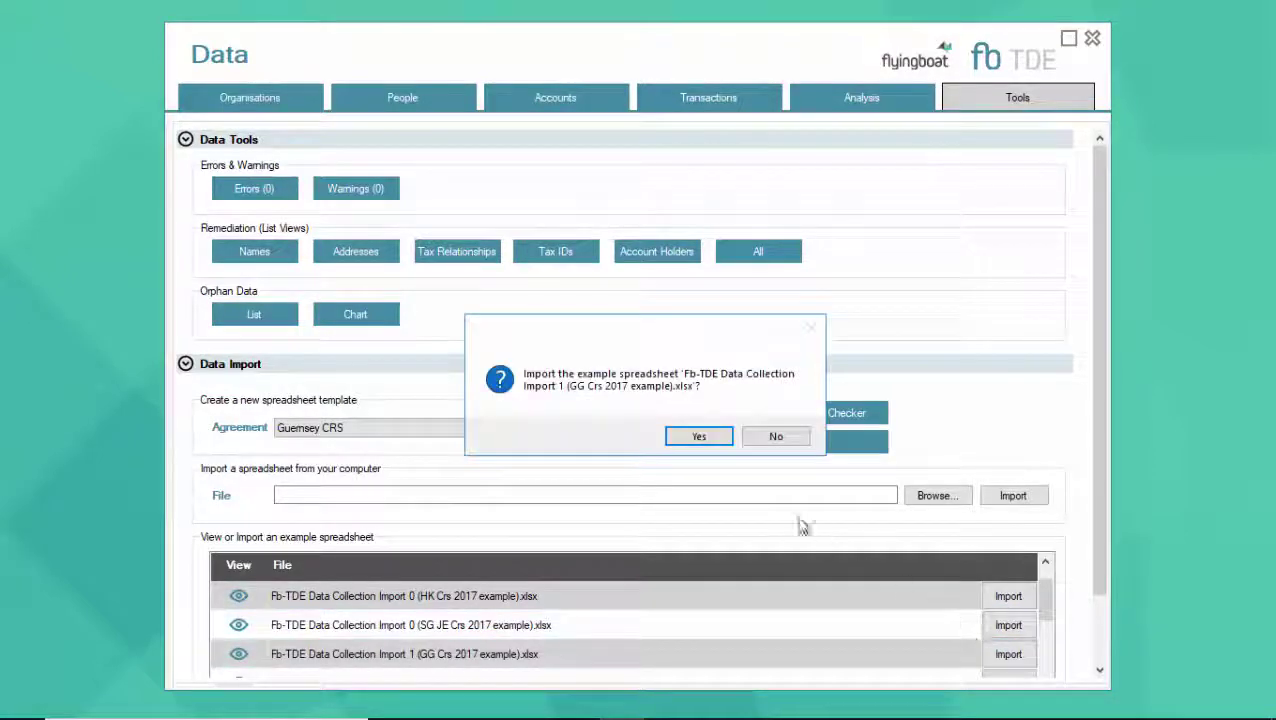
{"action": "left_click", "coordinate": [700, 440]}
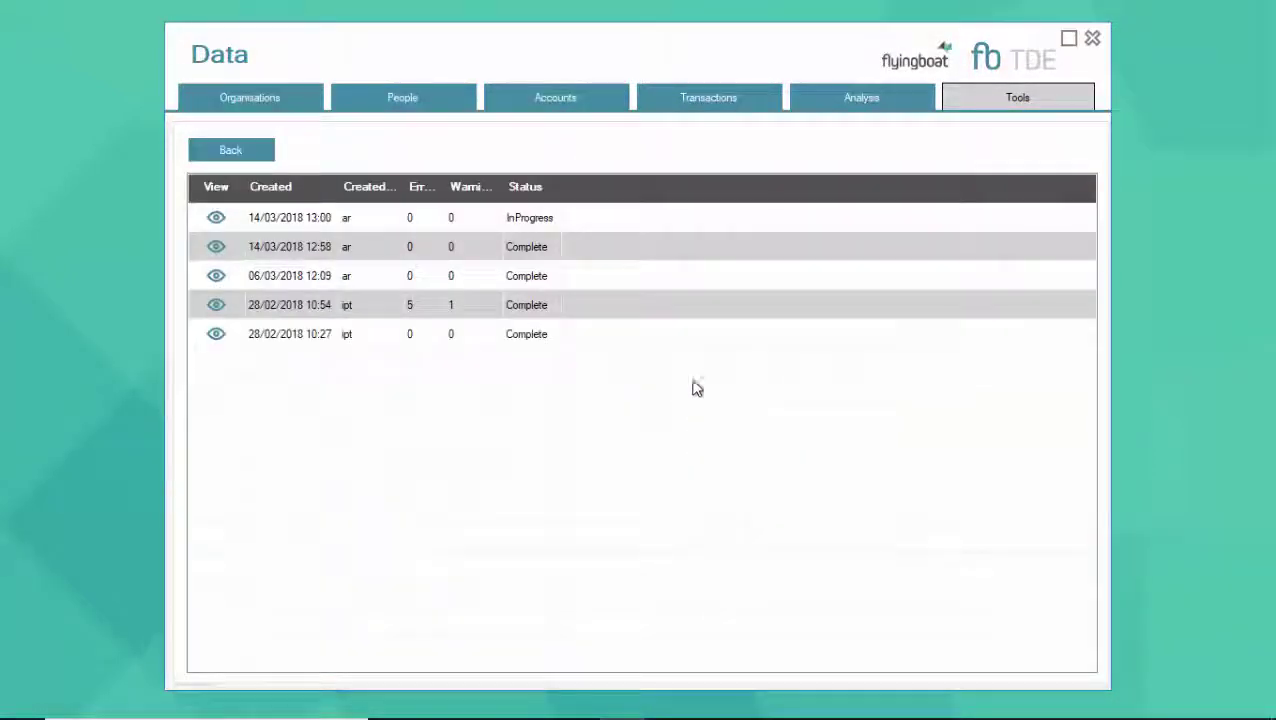
{"action": "left_click", "coordinate": [1092, 40]}
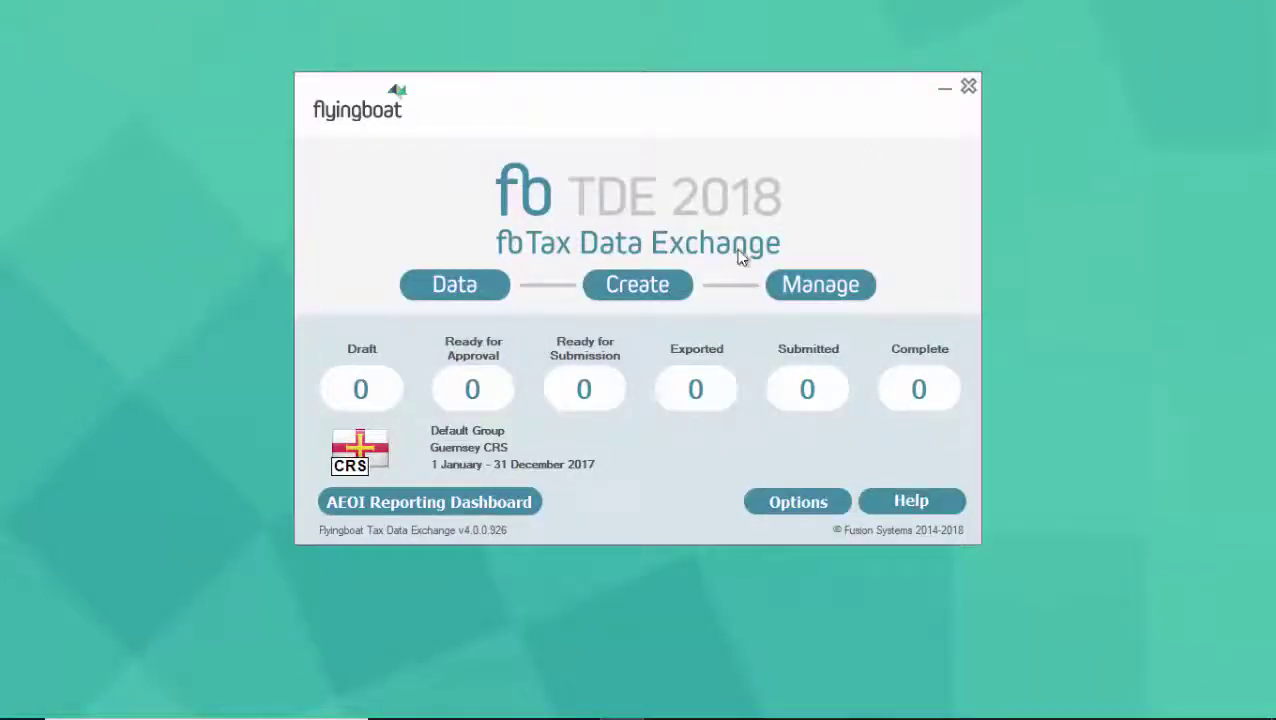
Create draft submissions with all five reporting FIs selected
{"action": "left_click", "coordinate": [666, 288]}
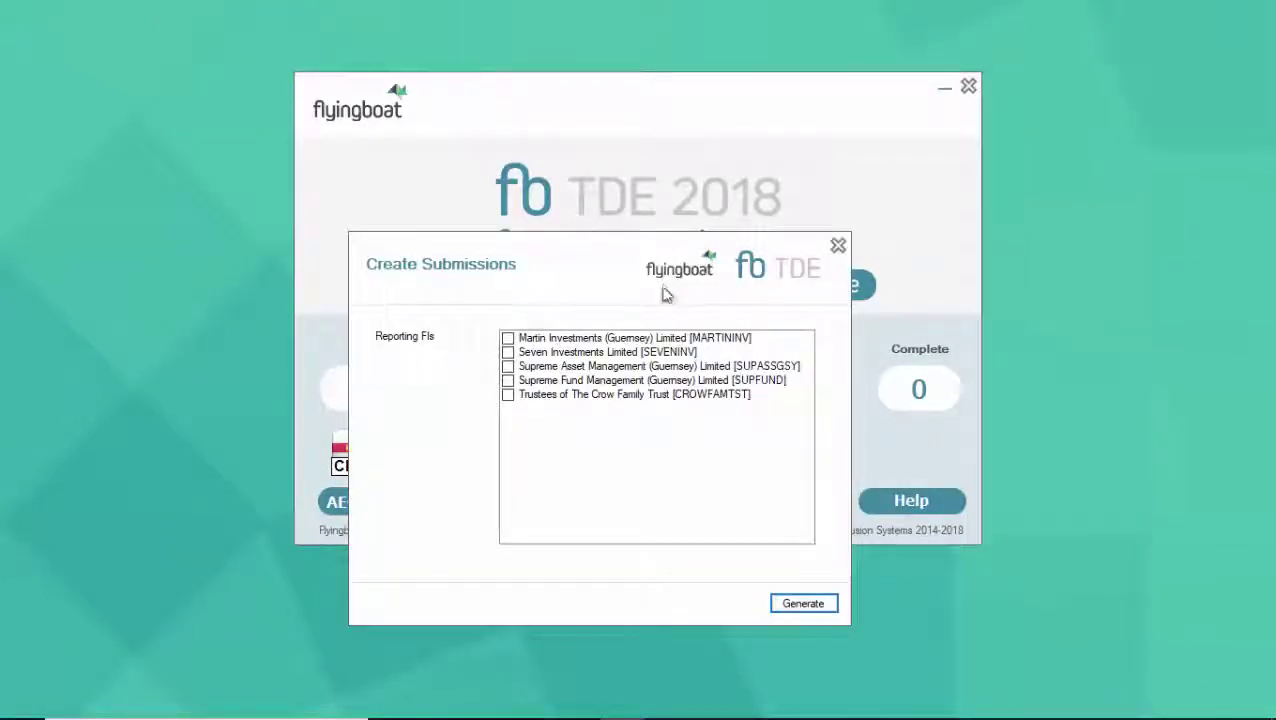
{"action": "right_click", "coordinate": [641, 430]}
{"action": "left_click", "coordinate": [650, 436]}
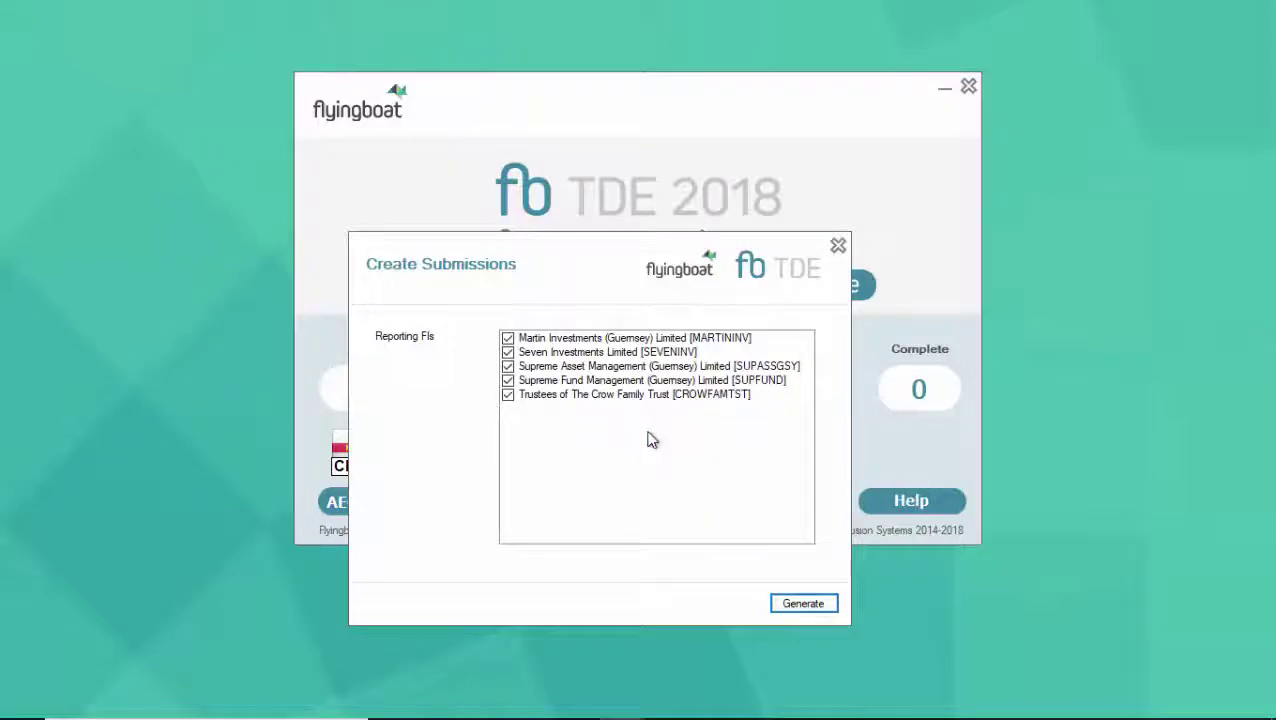
{"action": "left_click", "coordinate": [801, 605]}
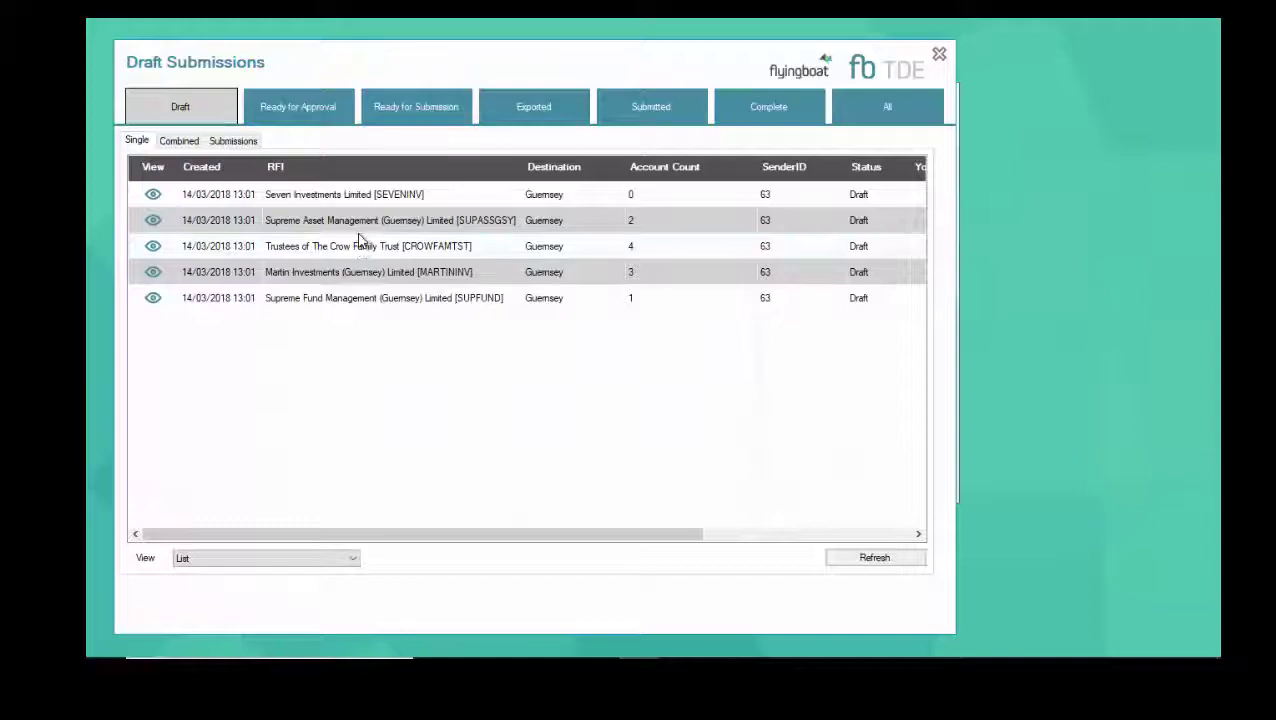
Open the Supreme Asset Management draft and review its content as raw XML and formatted preview
{"action": "double_click", "coordinate": [362, 225]}
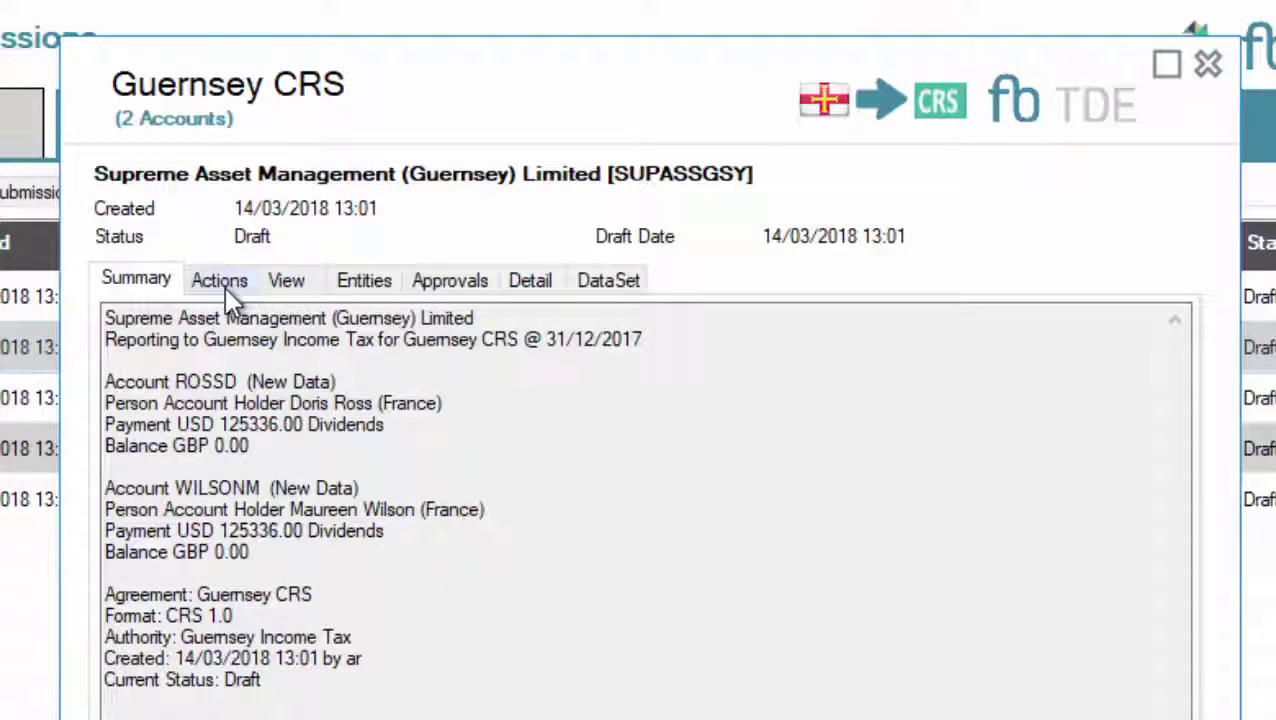
{"action": "left_click", "coordinate": [311, 288]}
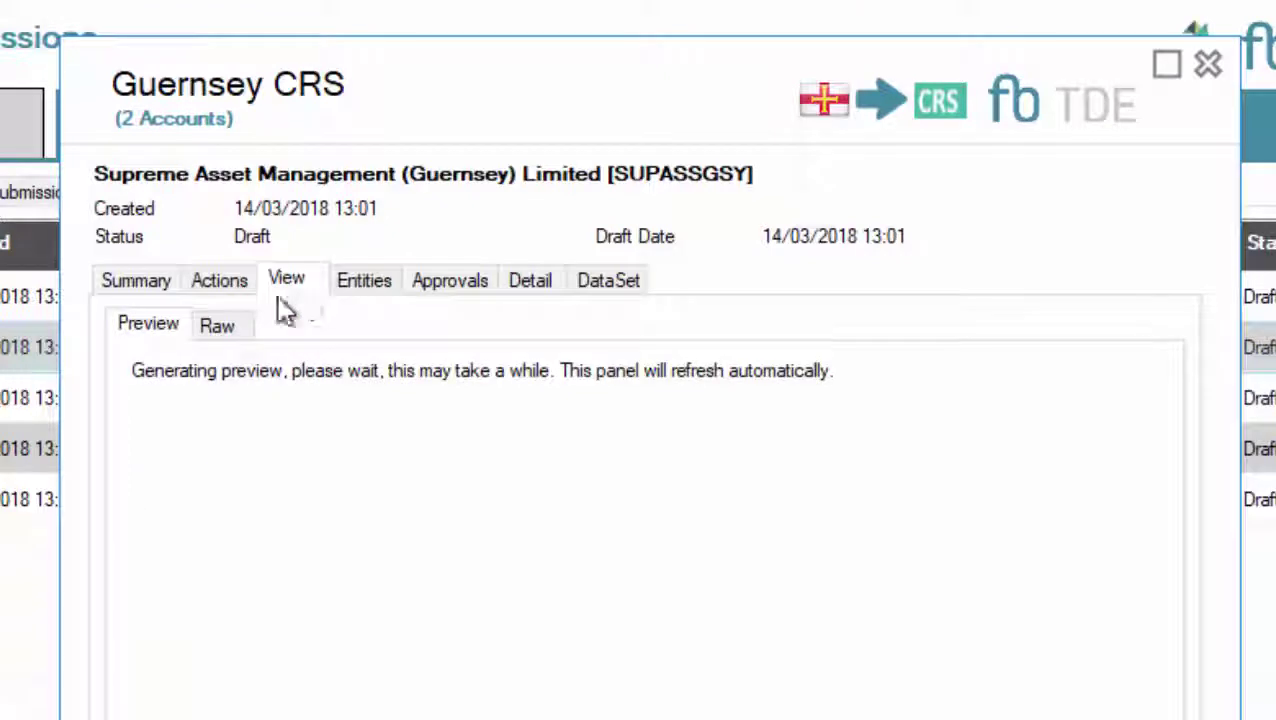
{"action": "left_click", "coordinate": [231, 325]}
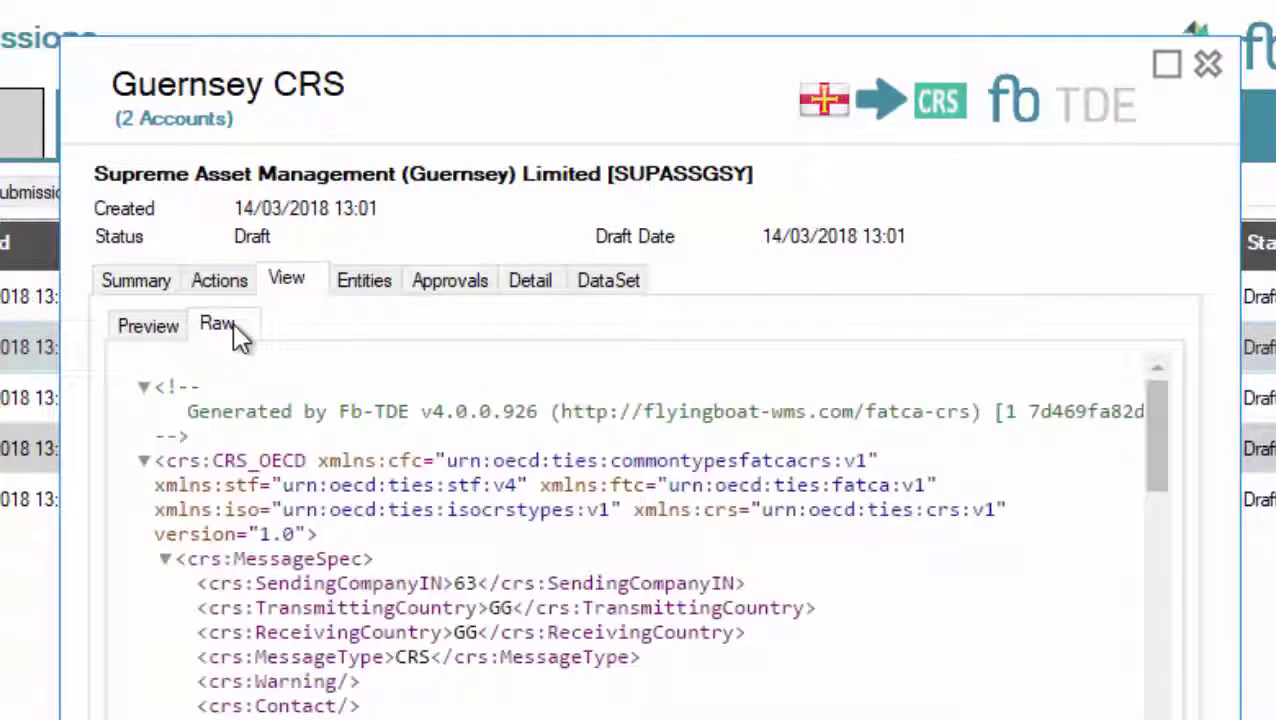
{"action": "left_click", "coordinate": [205, 322]}
{"action": "left_click", "coordinate": [165, 328]}
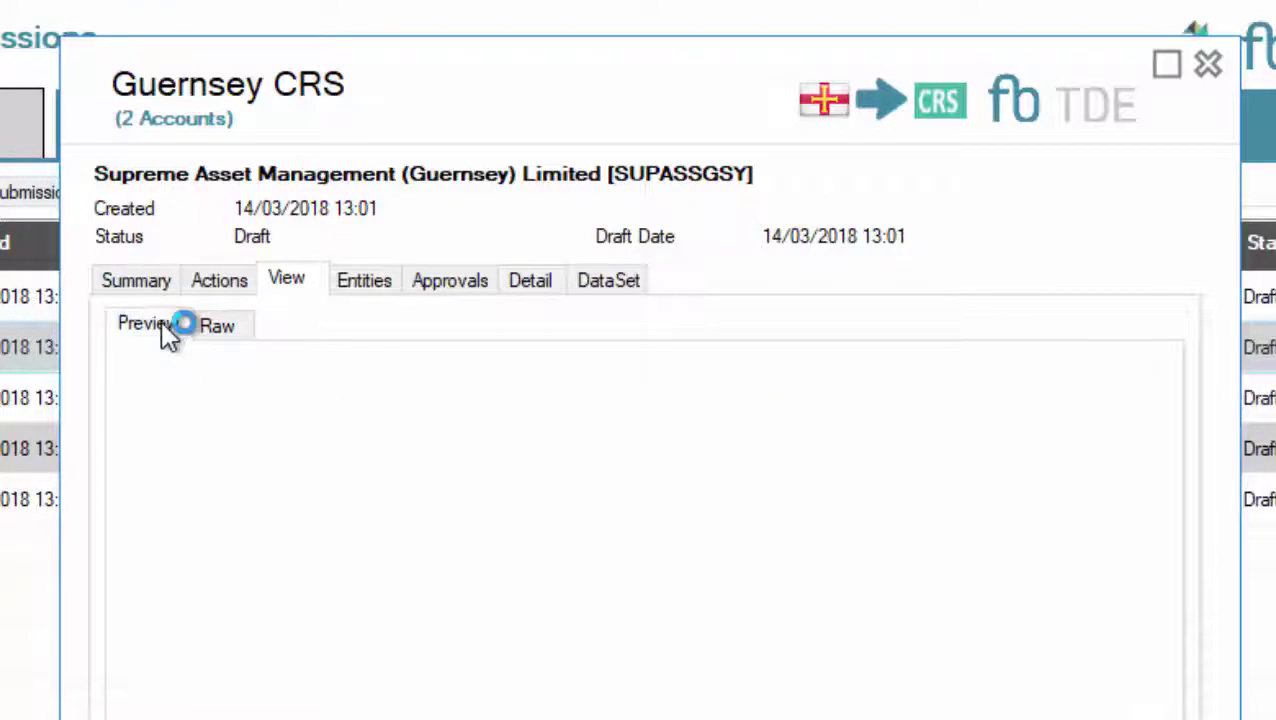
Mark the submission as ready, auto-submit it to IGOR, and close the details
{"action": "left_click", "coordinate": [220, 288]}
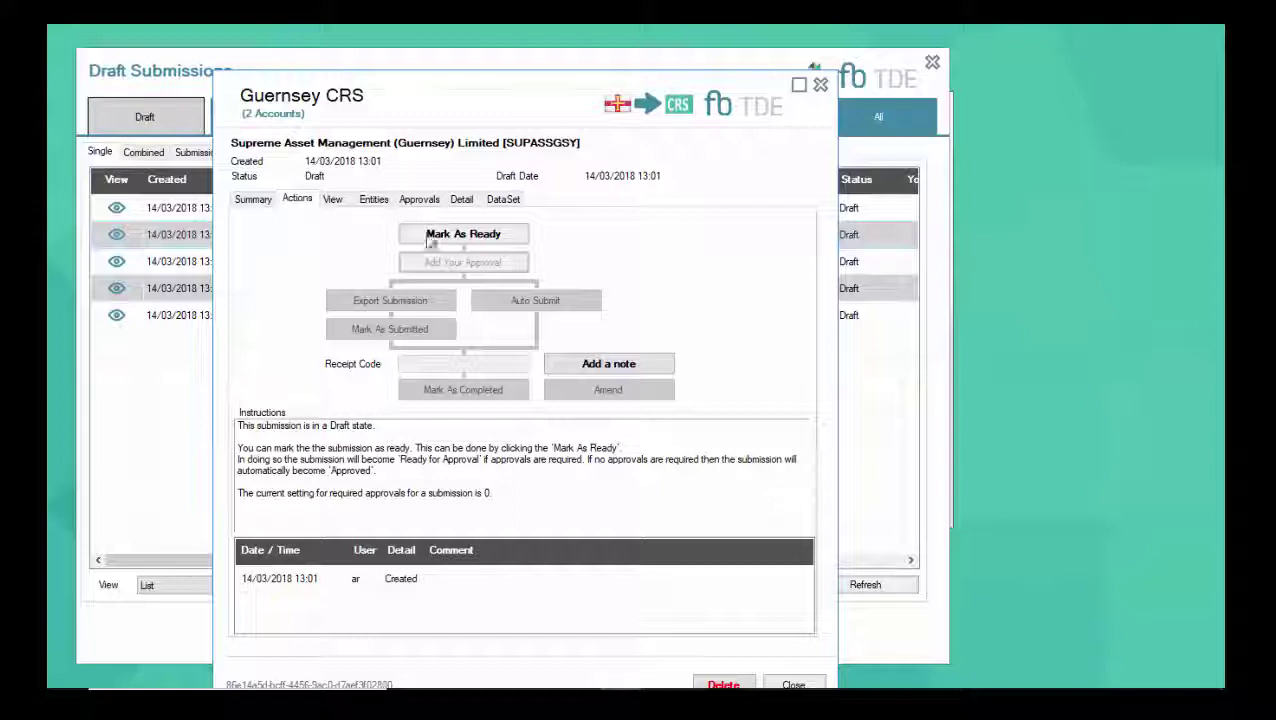
{"action": "left_click", "coordinate": [440, 238]}
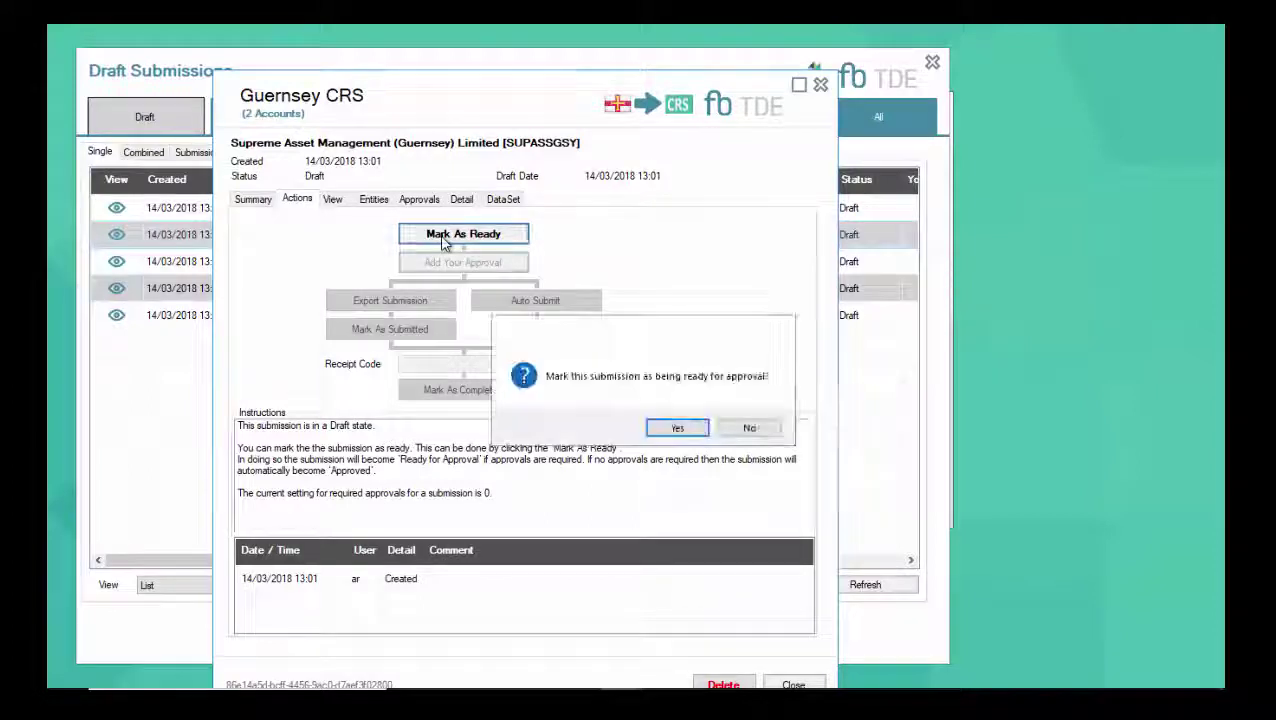
{"action": "left_click", "coordinate": [677, 428]}
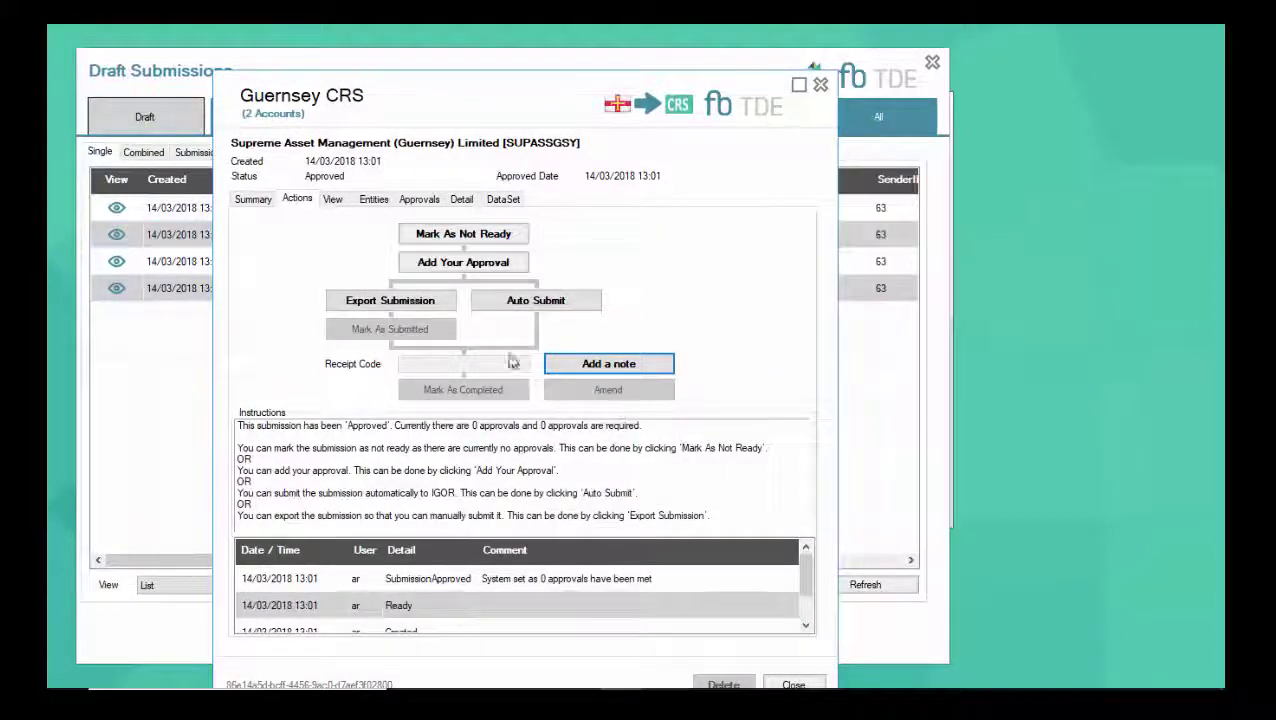
{"action": "left_click", "coordinate": [491, 308]}
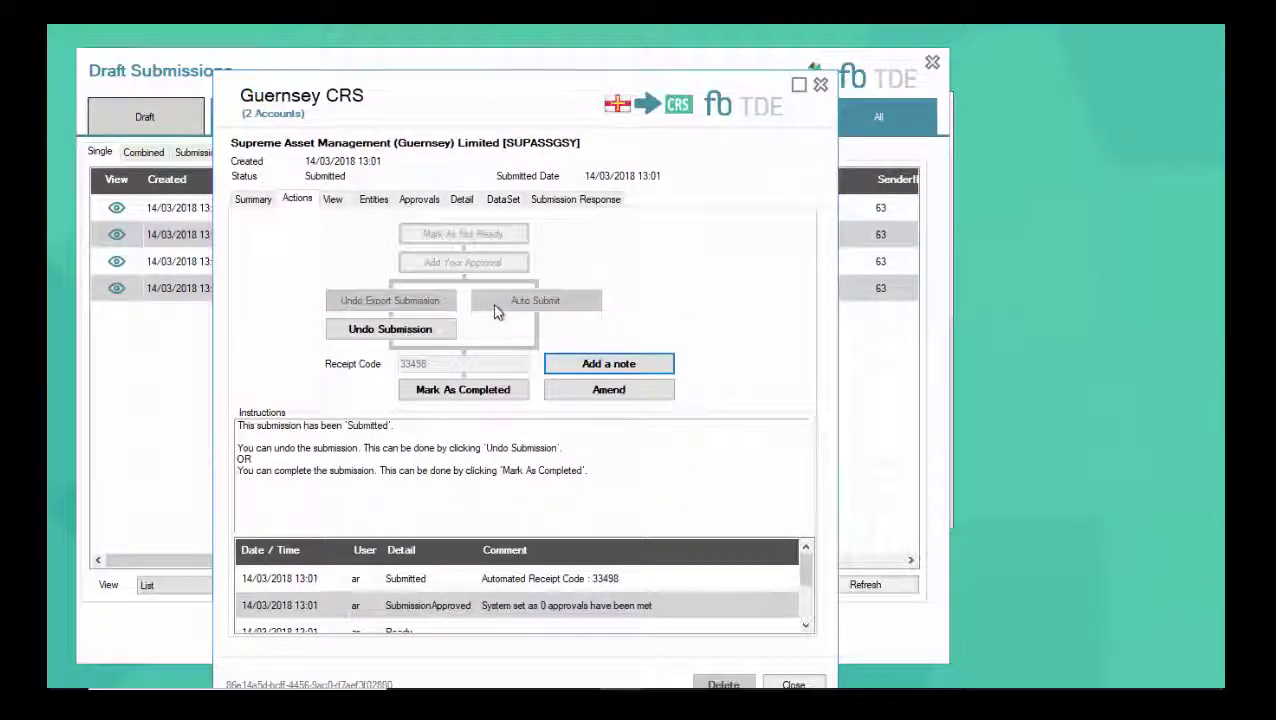
{"action": "left_click", "coordinate": [821, 85]}
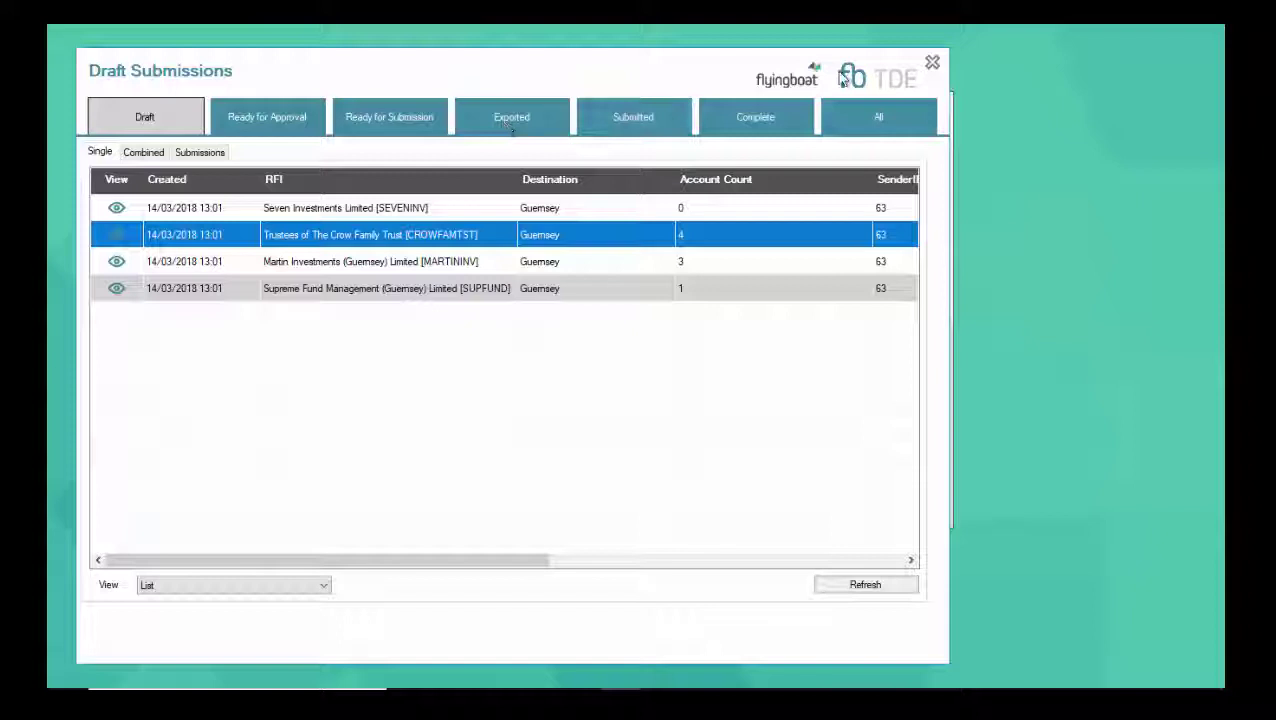
Set Cayman Islands CRS 2017 as the active agreement from the AEOI Reporting Dashboard
{"action": "left_click", "coordinate": [931, 63]}
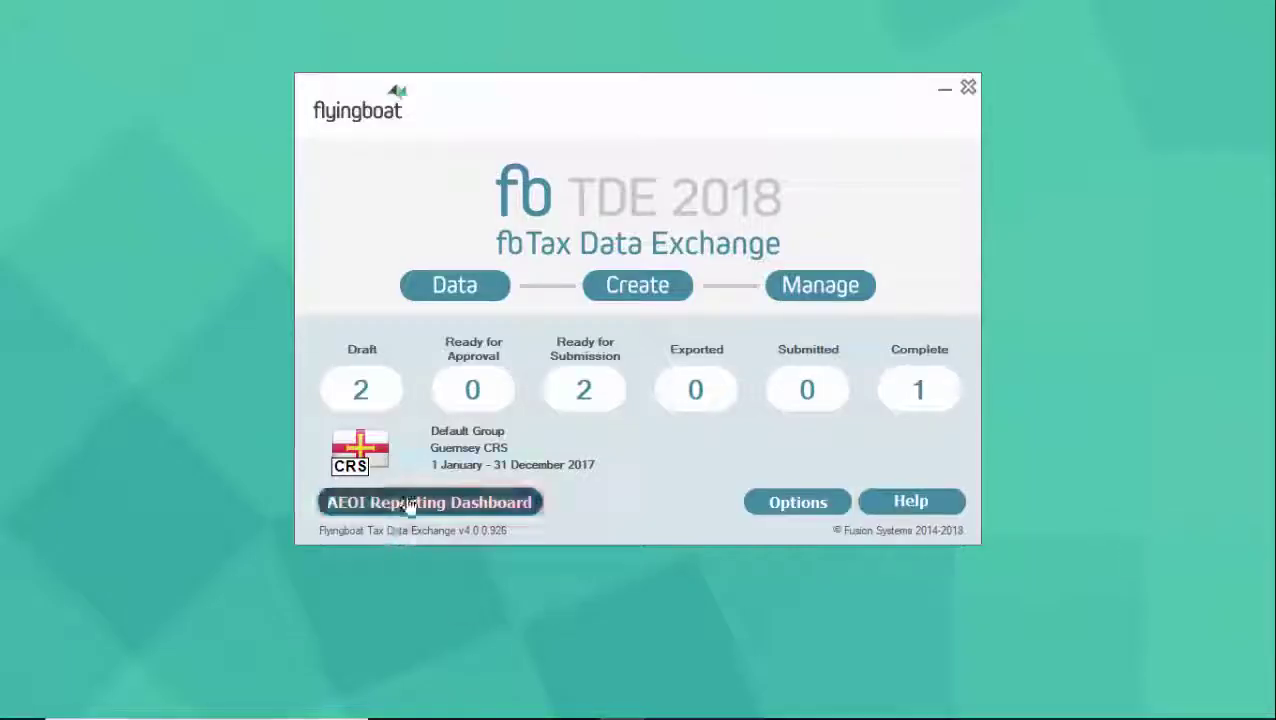
{"action": "left_click", "coordinate": [406, 505]}
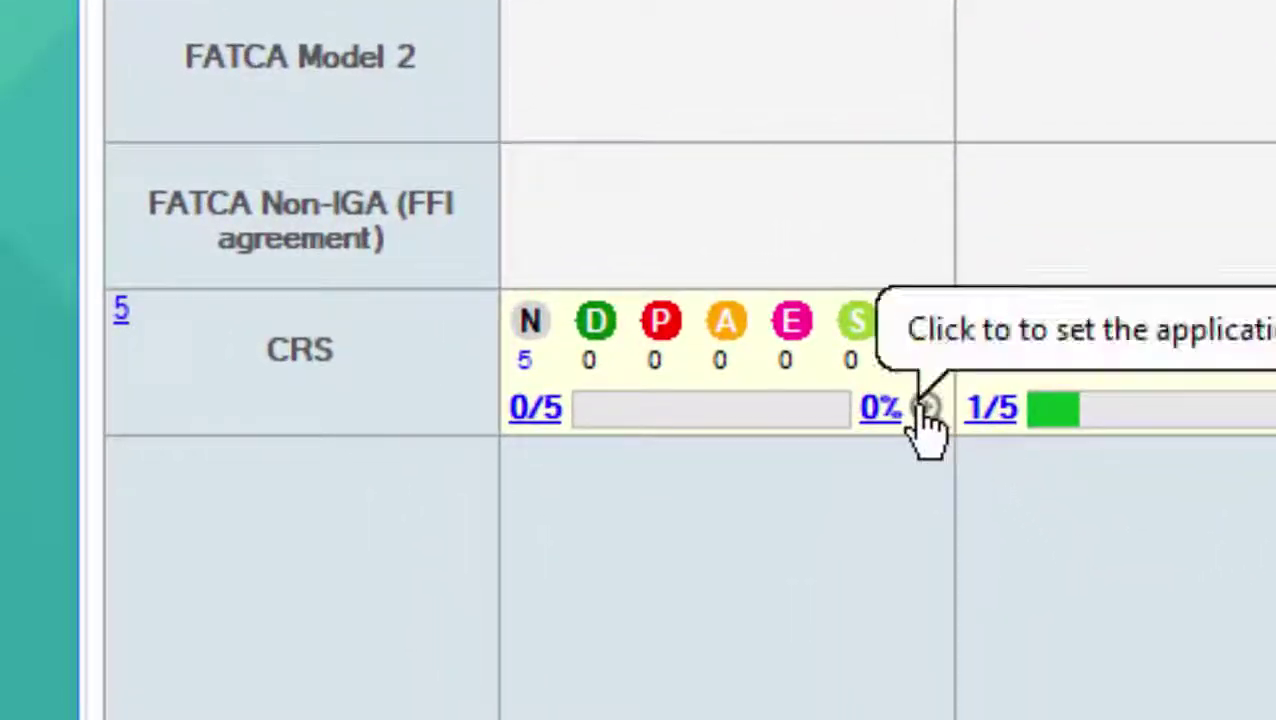
{"action": "left_click", "coordinate": [905, 412]}
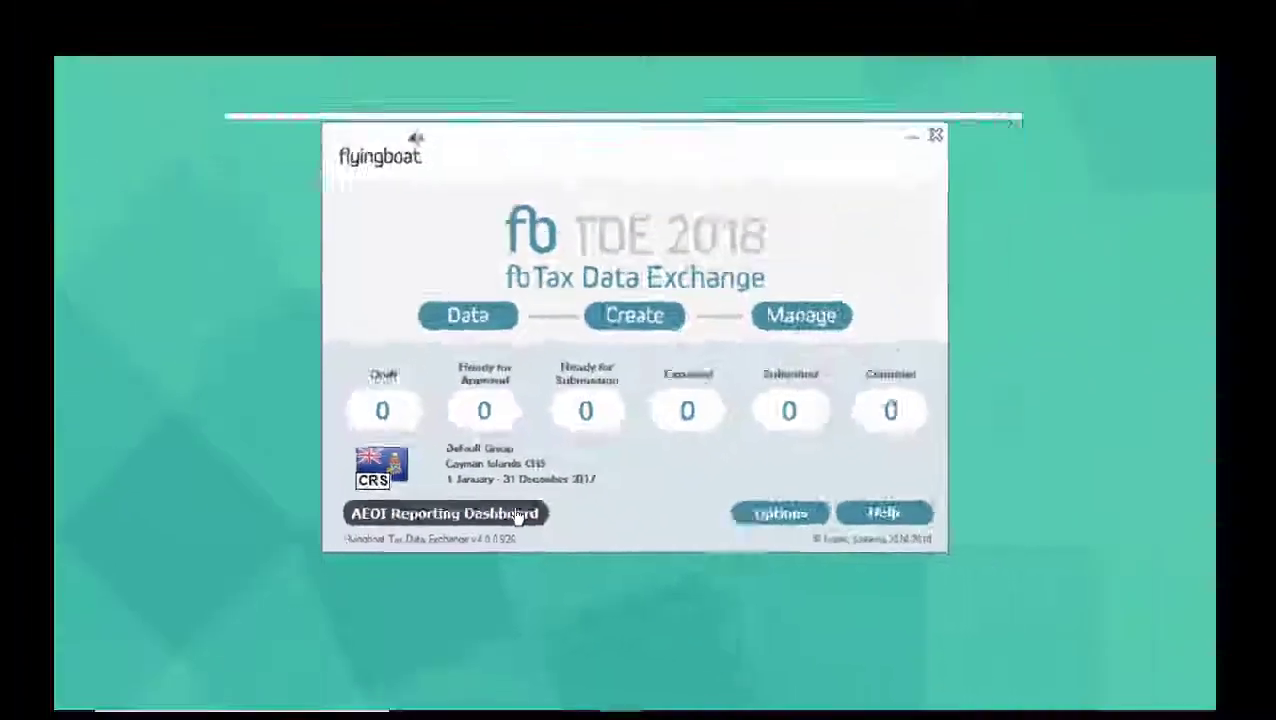
Open the Data Integration tools, with Demo as the external datasource
{"action": "left_click", "coordinate": [980, 490]}
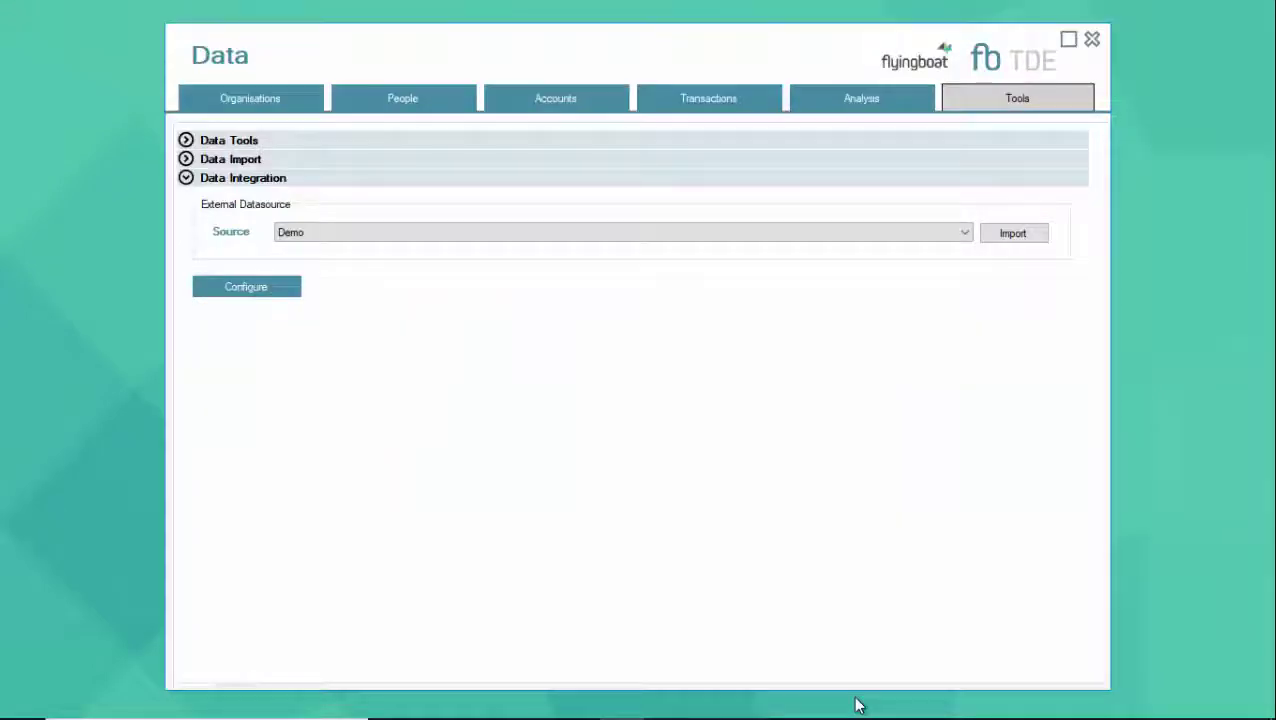
Inspect the Demo datasource's account-holder query, then cancel both dialogs without changes
{"action": "left_click", "coordinate": [265, 287]}
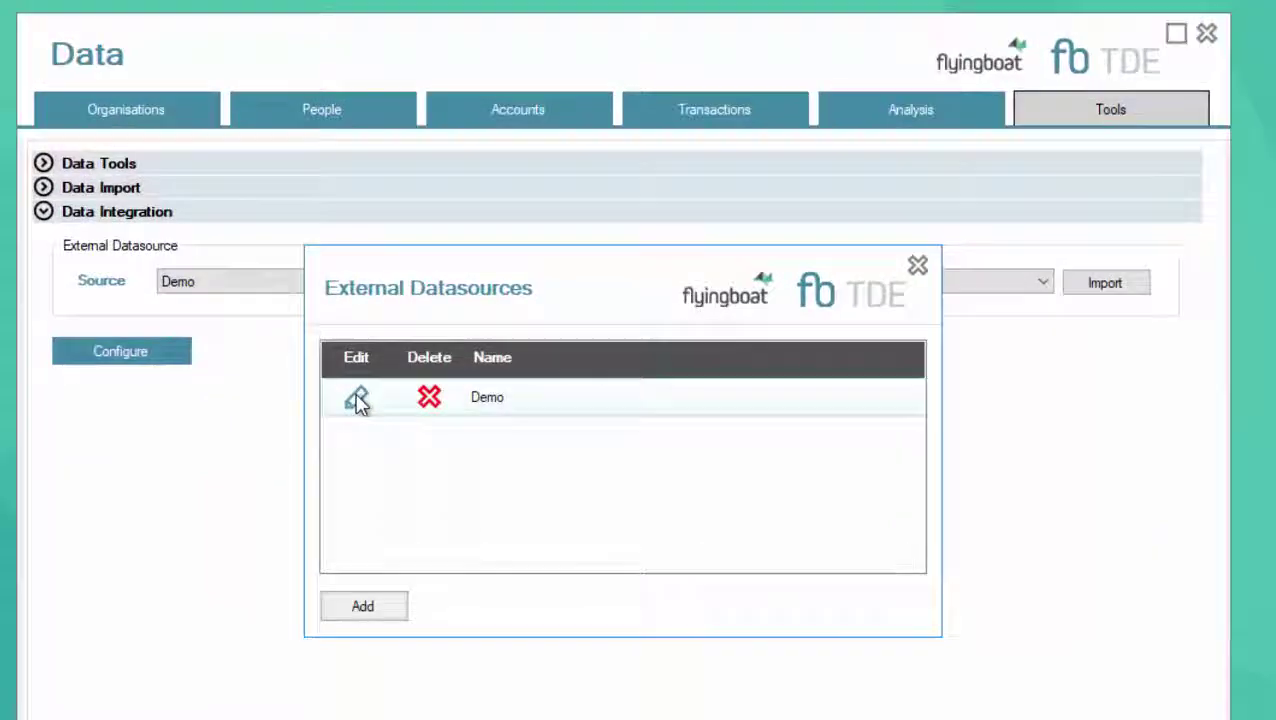
{"action": "left_click", "coordinate": [357, 400]}
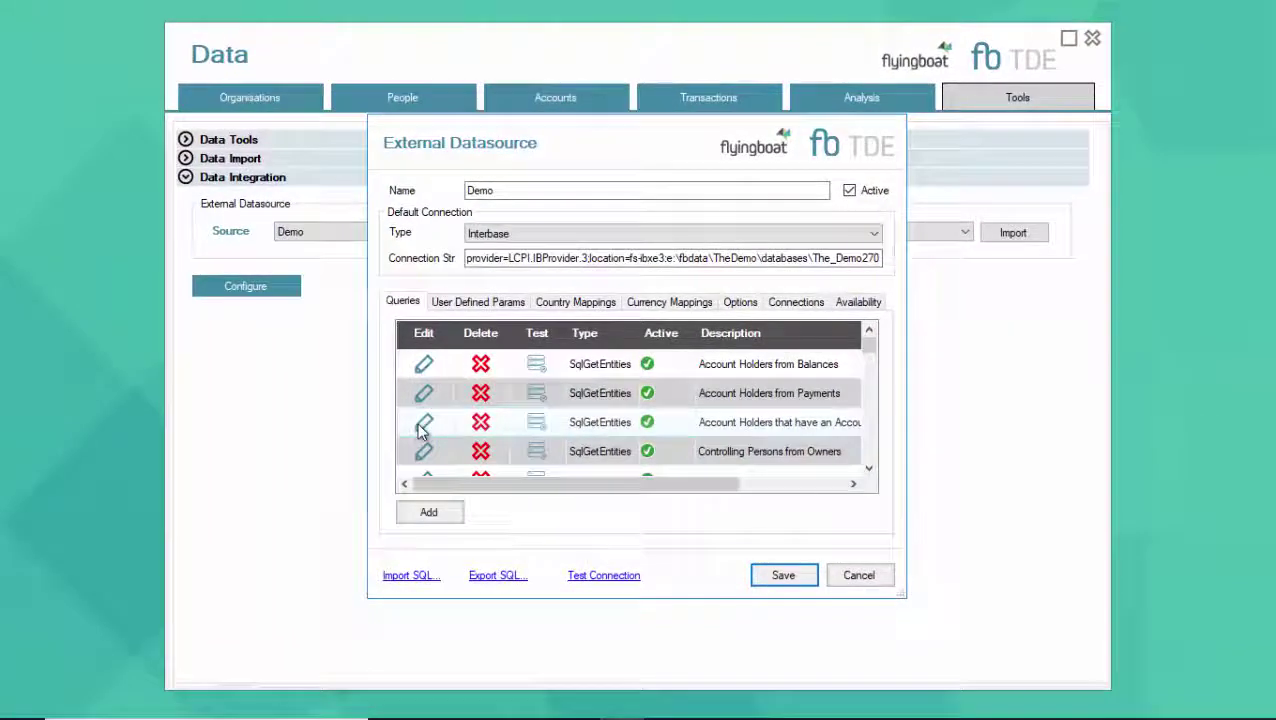
{"action": "left_click", "coordinate": [421, 426]}
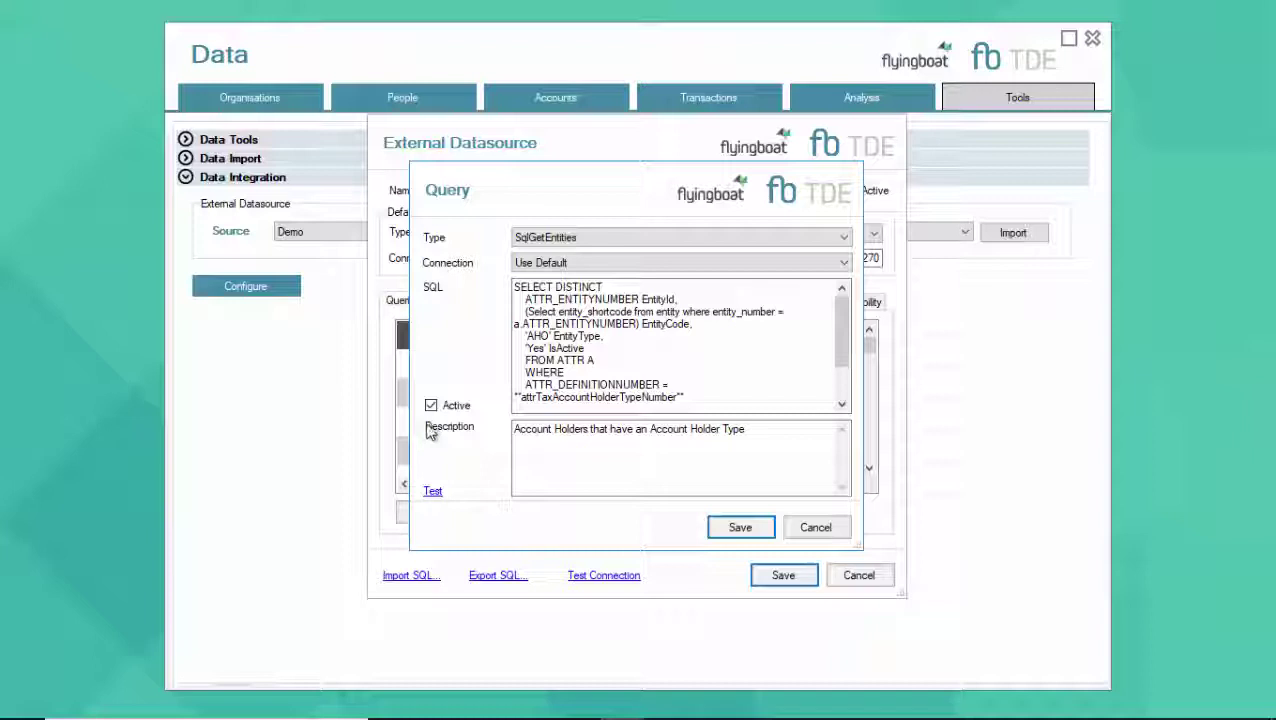
{"action": "left_click", "coordinate": [828, 537]}
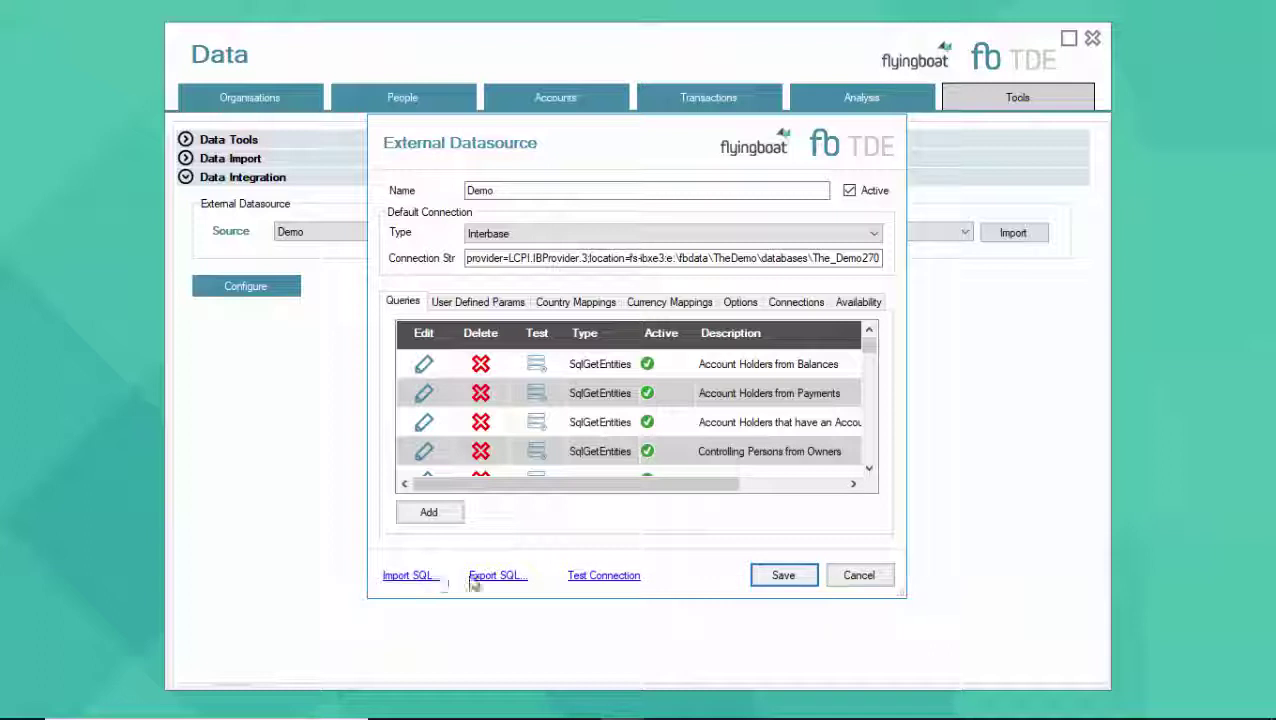
{"action": "left_click", "coordinate": [849, 576]}
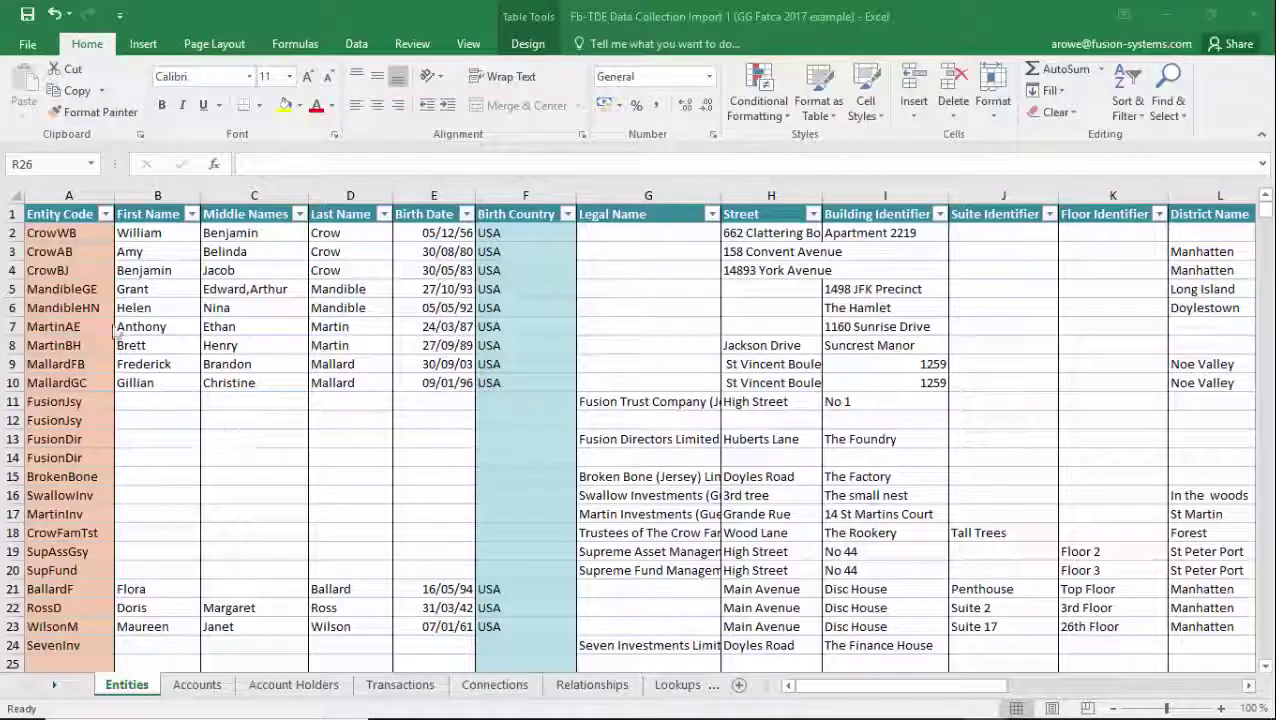
{"action": "left_click", "coordinate": [545, 231]}
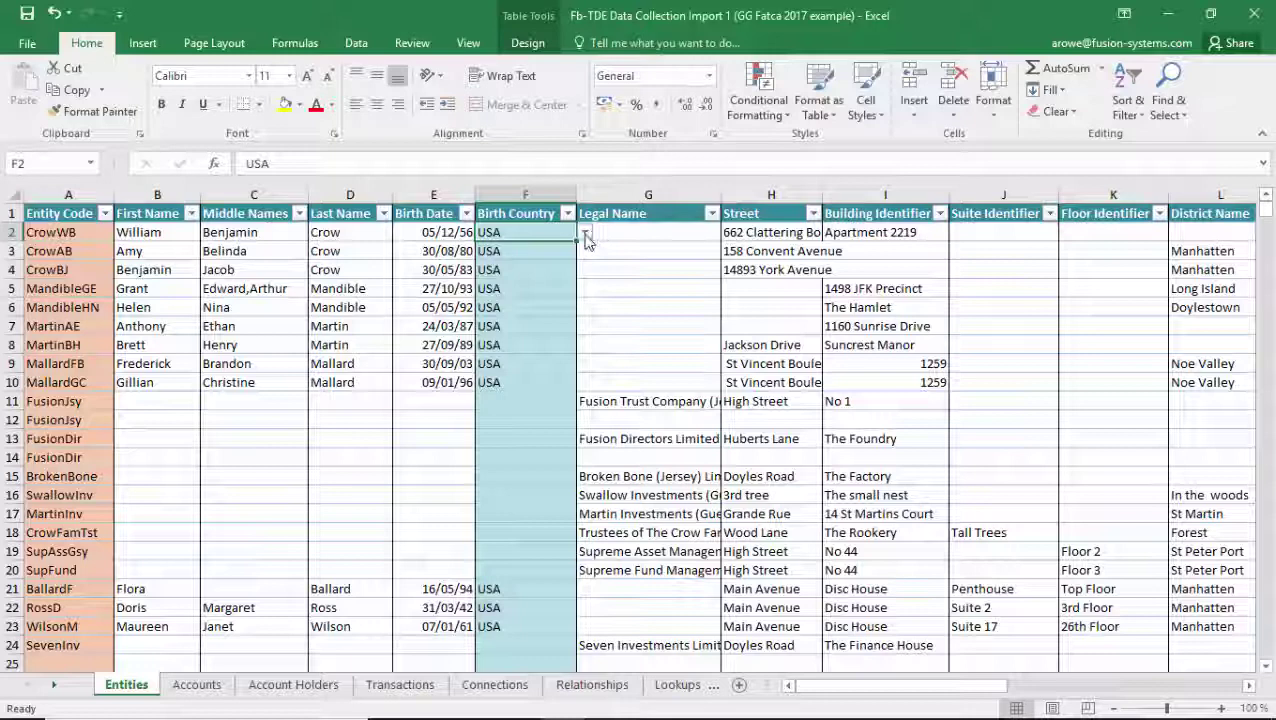
{"action": "left_click", "coordinate": [586, 234]}
{"action": "left_click", "coordinate": [402, 686]}
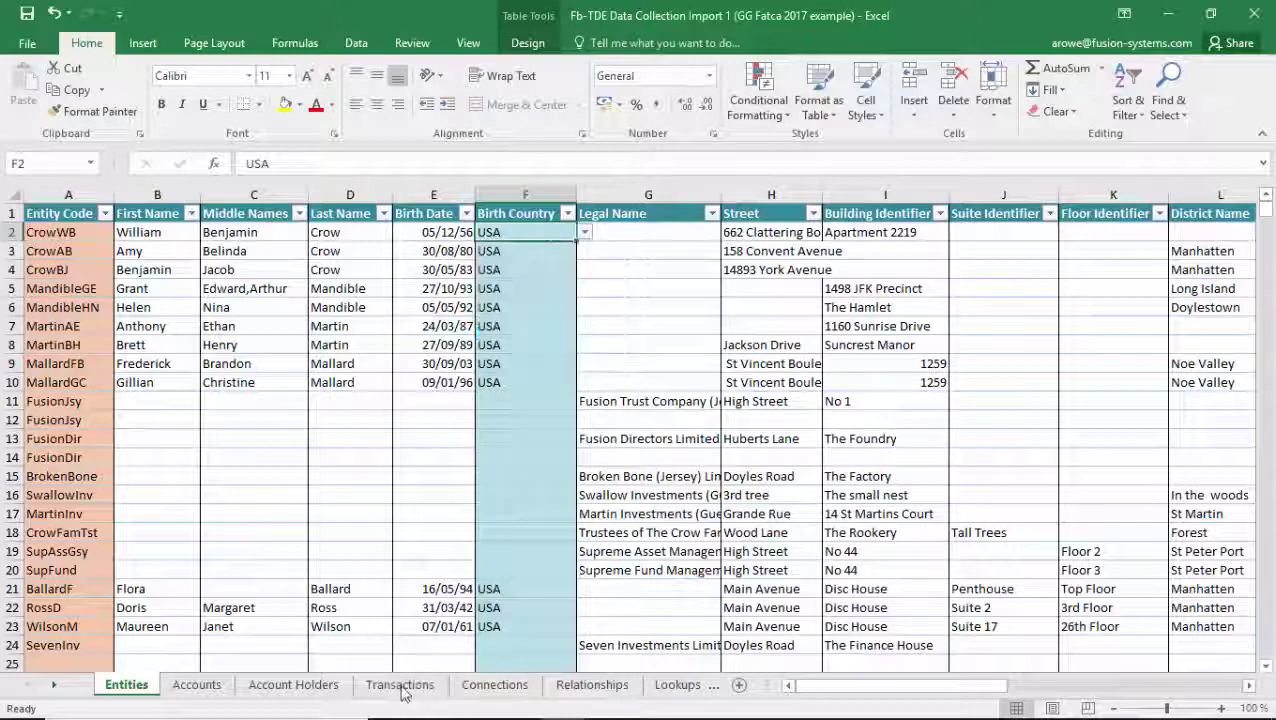
{"action": "left_click", "coordinate": [405, 686]}
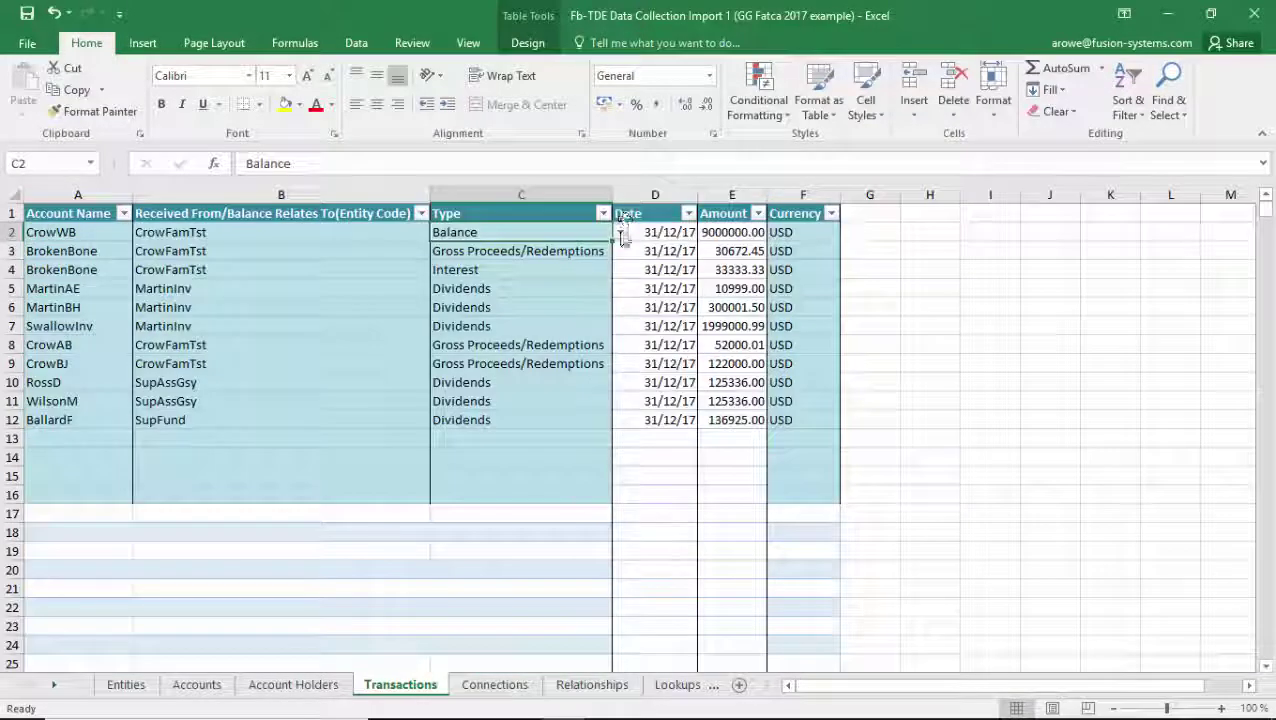
{"action": "left_click", "coordinate": [620, 233]}
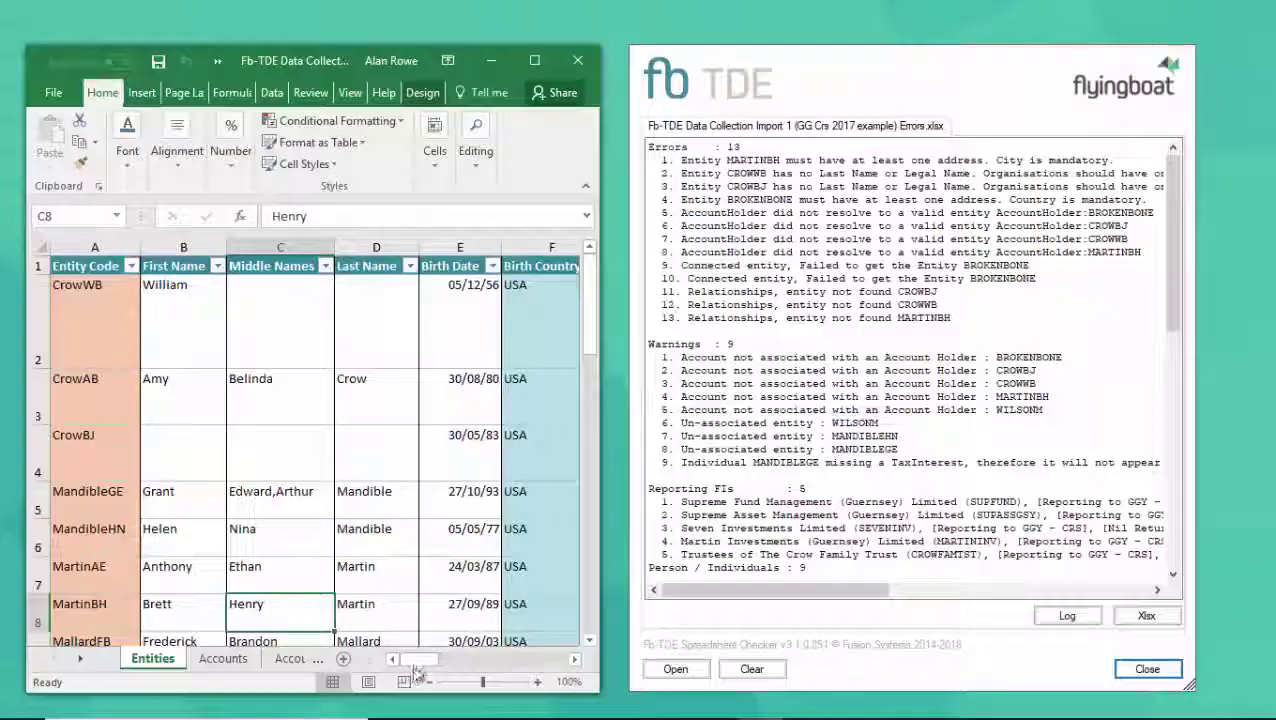
Enter New York in the empty City cell O8 and recheck the spreadsheet
{"action": "left_click_drag", "start_coordinate": [410, 662], "coordinate": [506, 672]}
{"action": "left_click", "coordinate": [367, 619]}
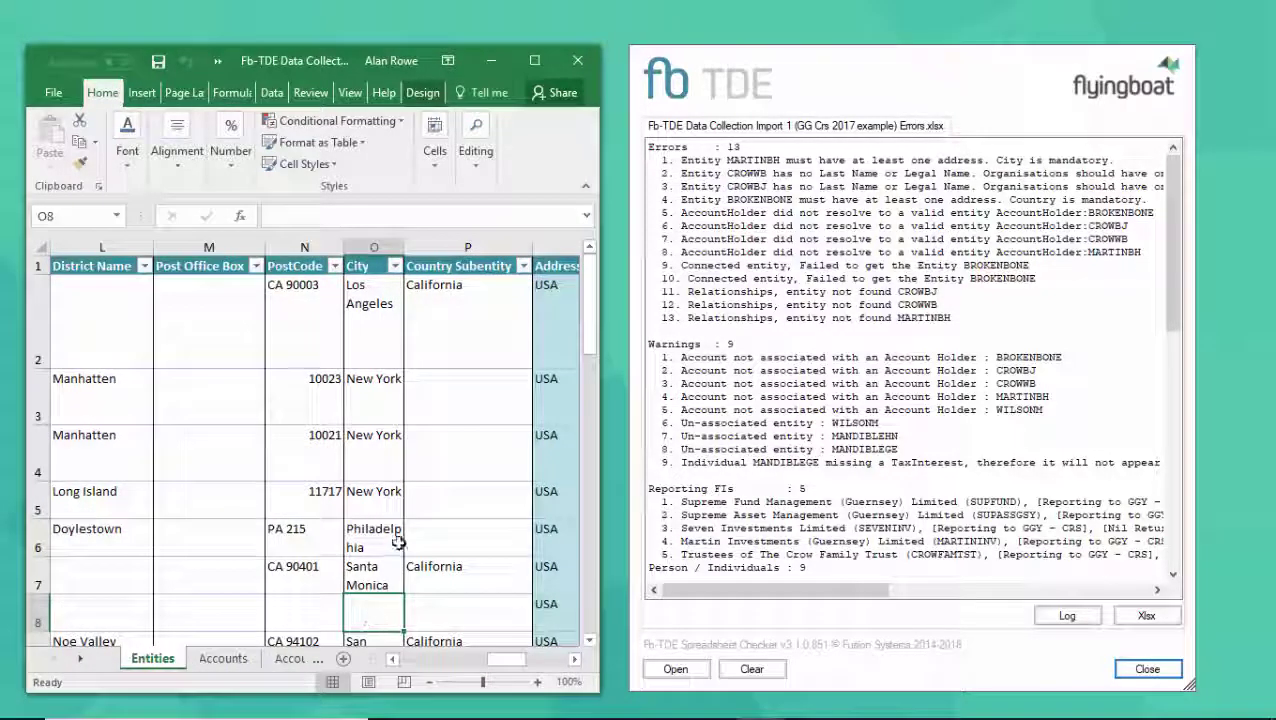
{"action": "type", "text": "New York"}
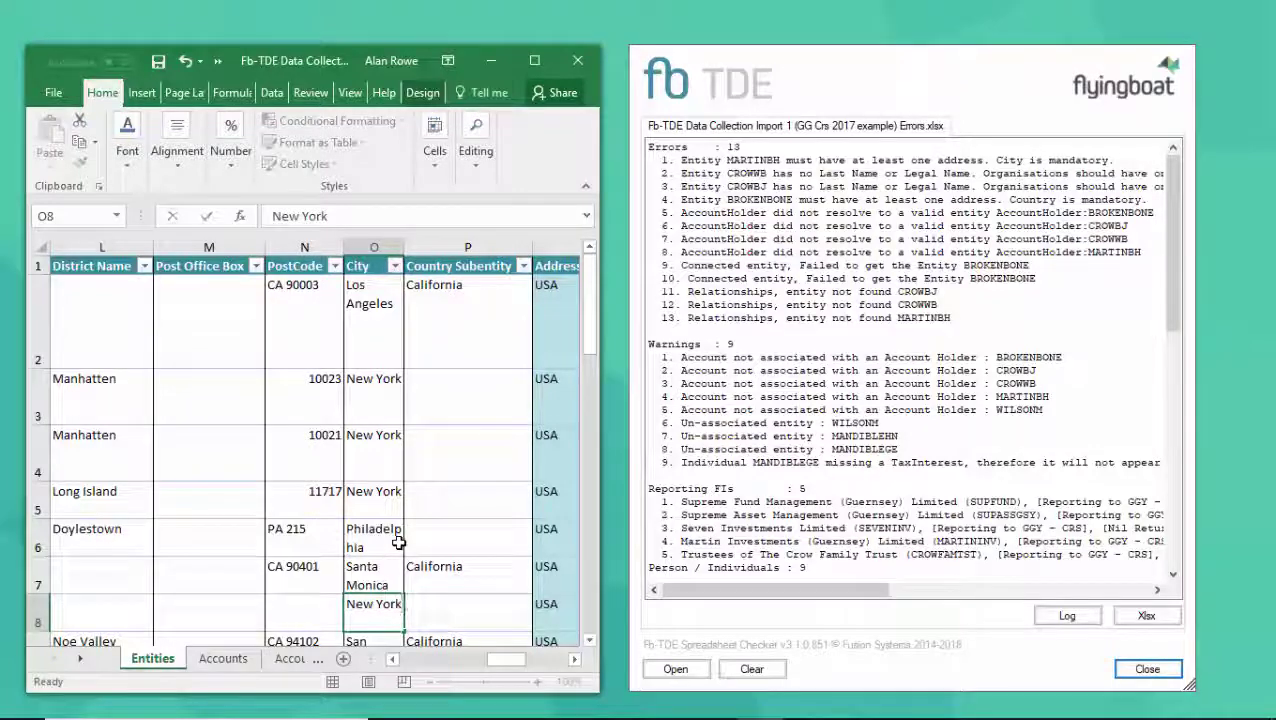
{"action": "key", "text": "Return"}
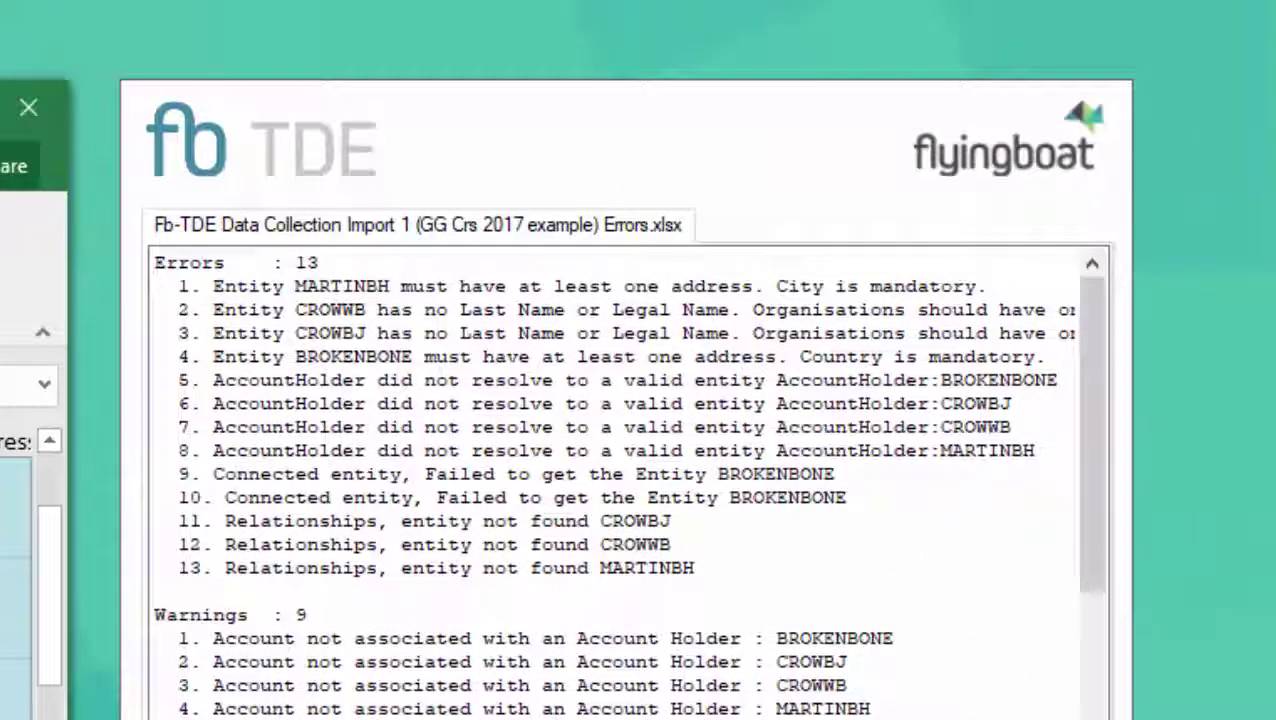
{"action": "left_click", "coordinate": [466, 358]}
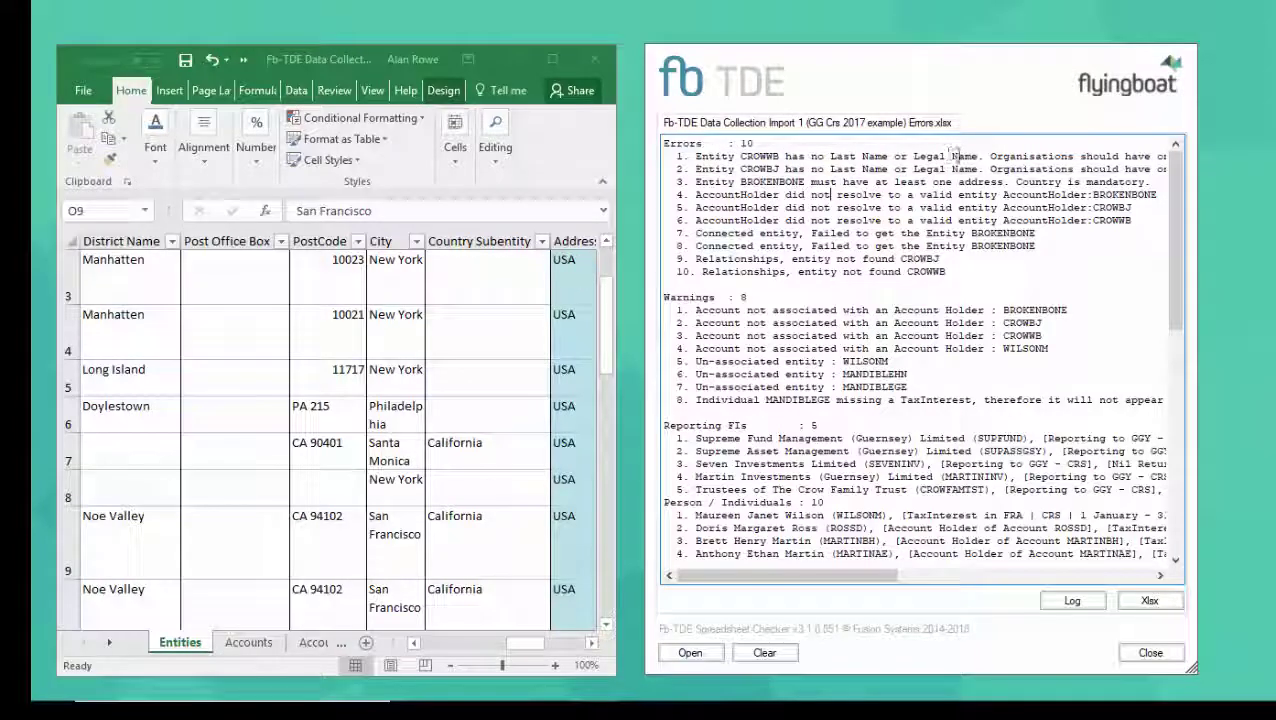
Fill in the account holder's missing first, middle and last name cells starting at B4
{"action": "left_click", "coordinate": [528, 644]}
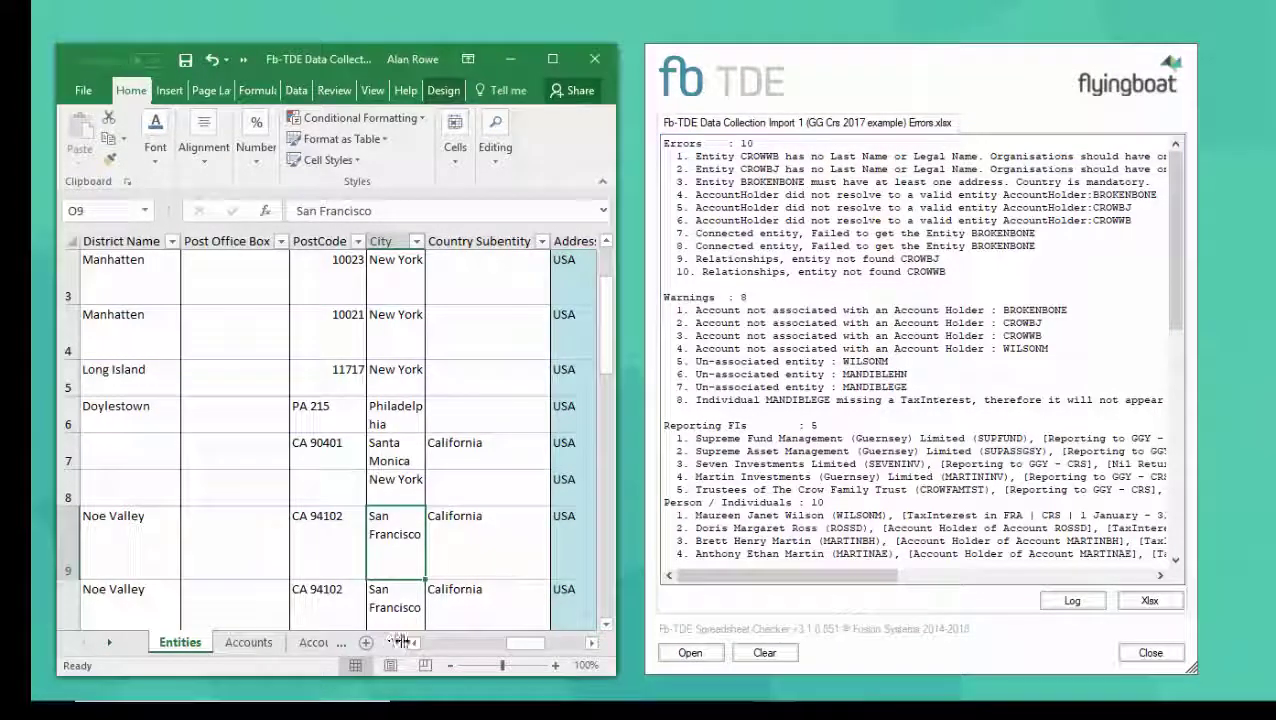
{"action": "left_click_drag", "start_coordinate": [517, 652], "coordinate": [420, 652]}
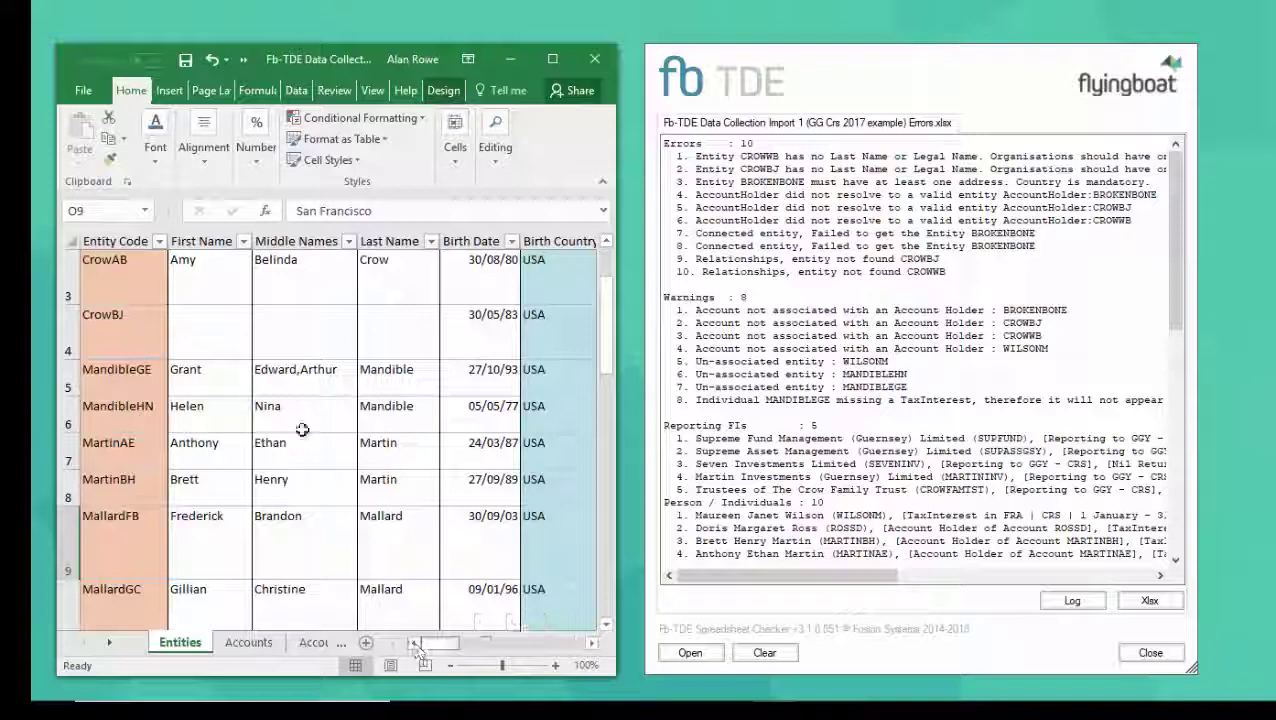
{"action": "left_click", "coordinate": [201, 320]}
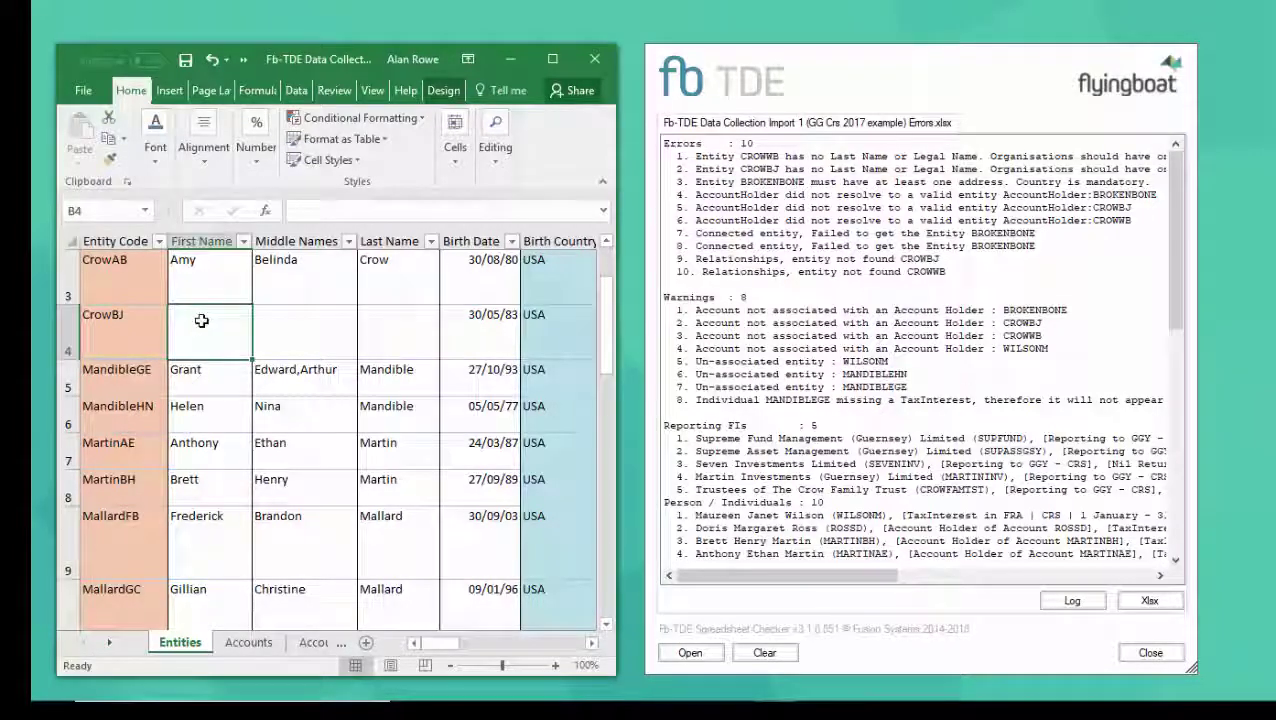
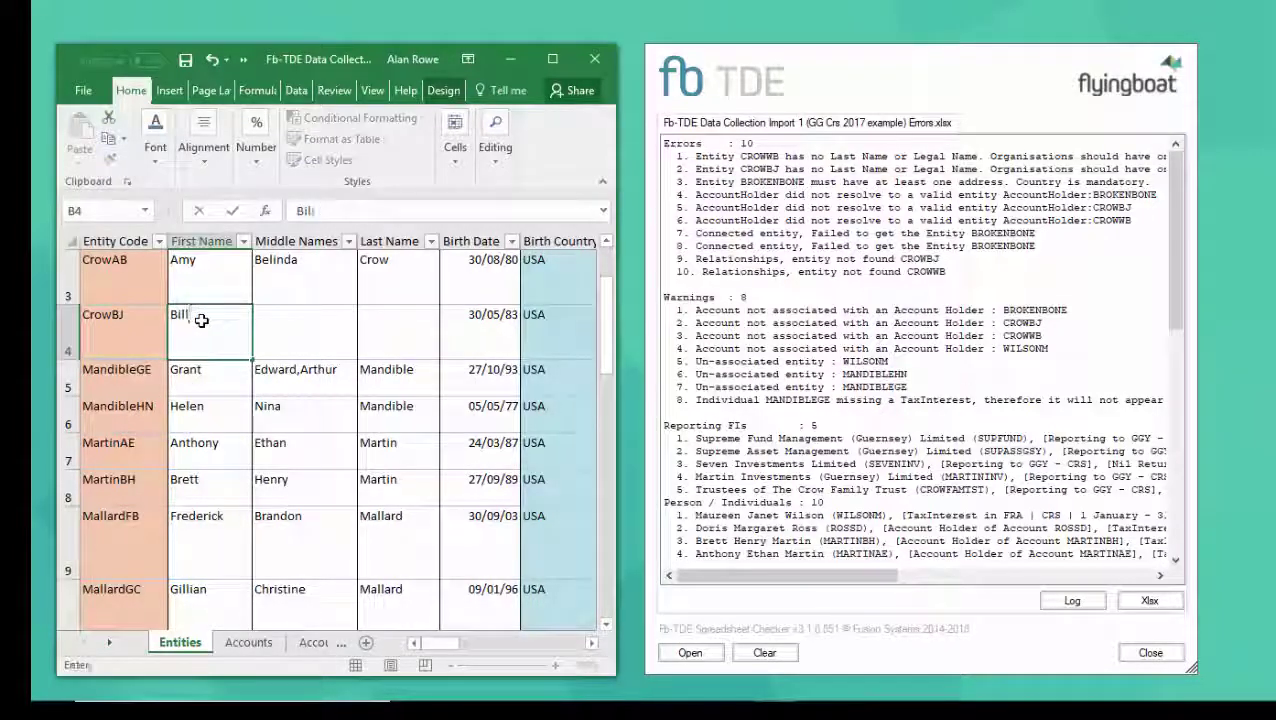
{"action": "key", "text": "Tab"}
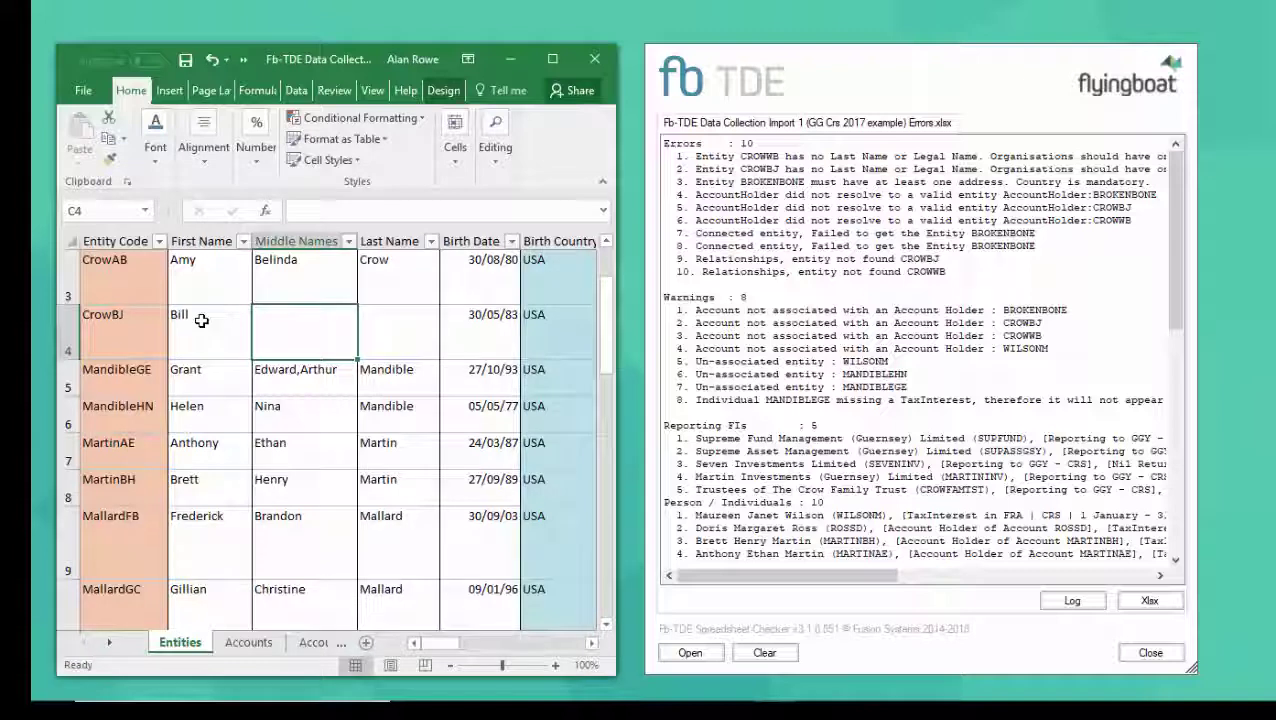
{"action": "key", "text": "Tab"}
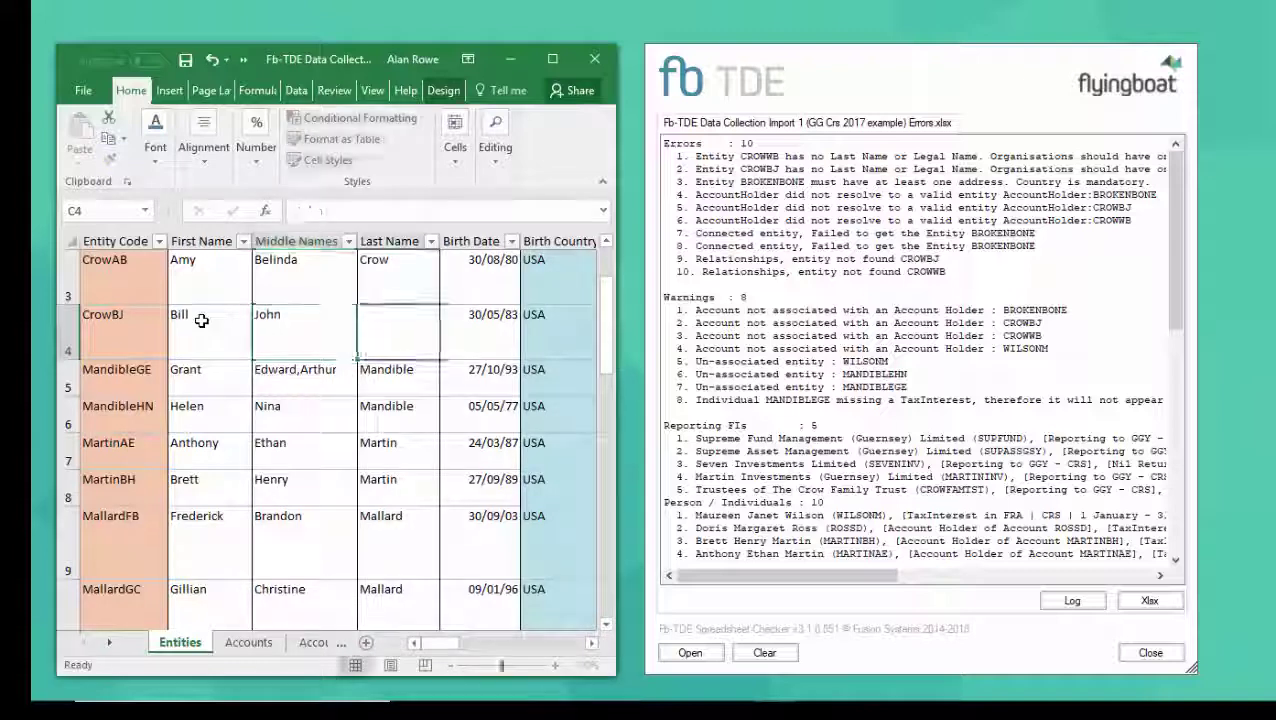
{"action": "key", "text": "Tab"}
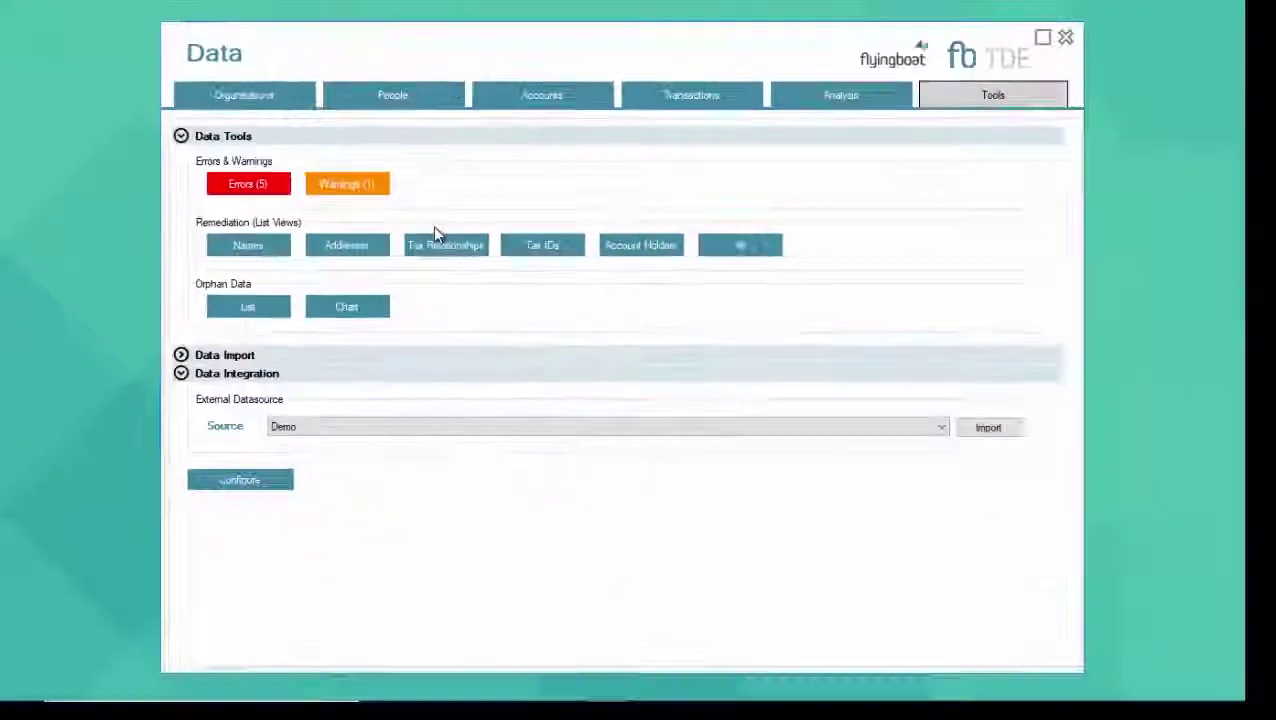
Close the Data window and create submissions with all five reporting FIs selected
{"action": "left_click", "coordinate": [1065, 37]}
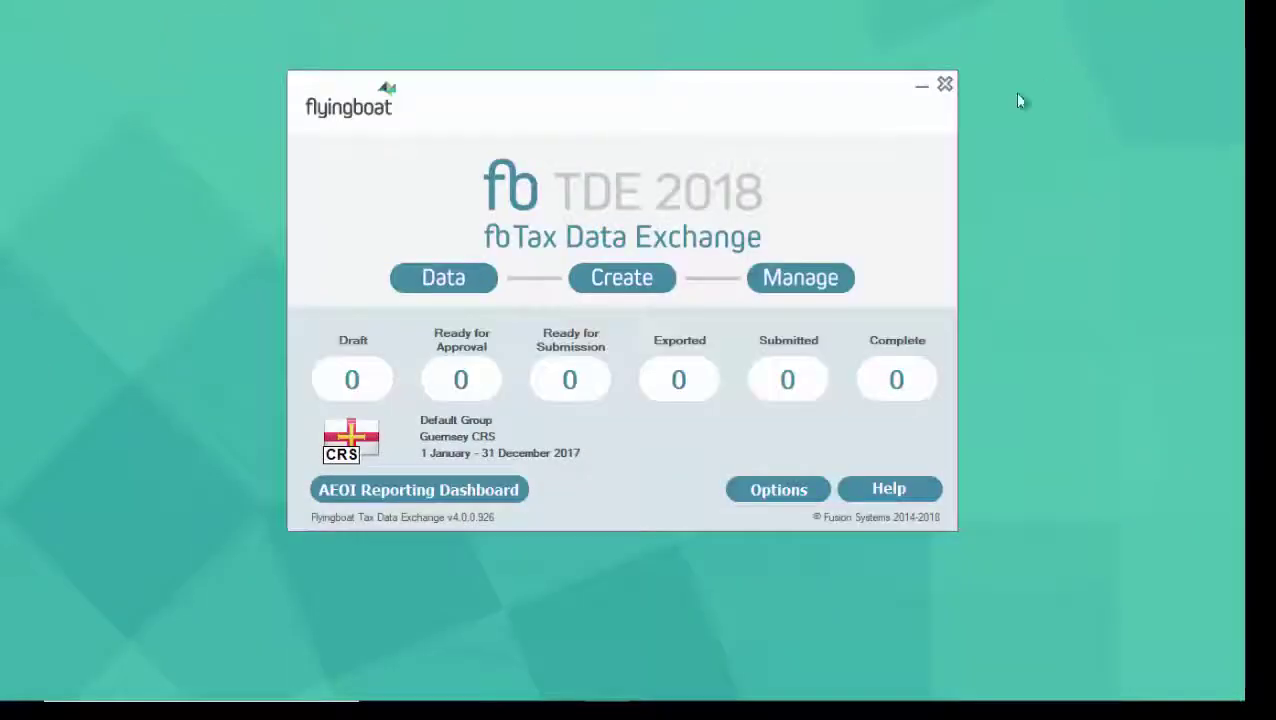
{"action": "left_click", "coordinate": [627, 283]}
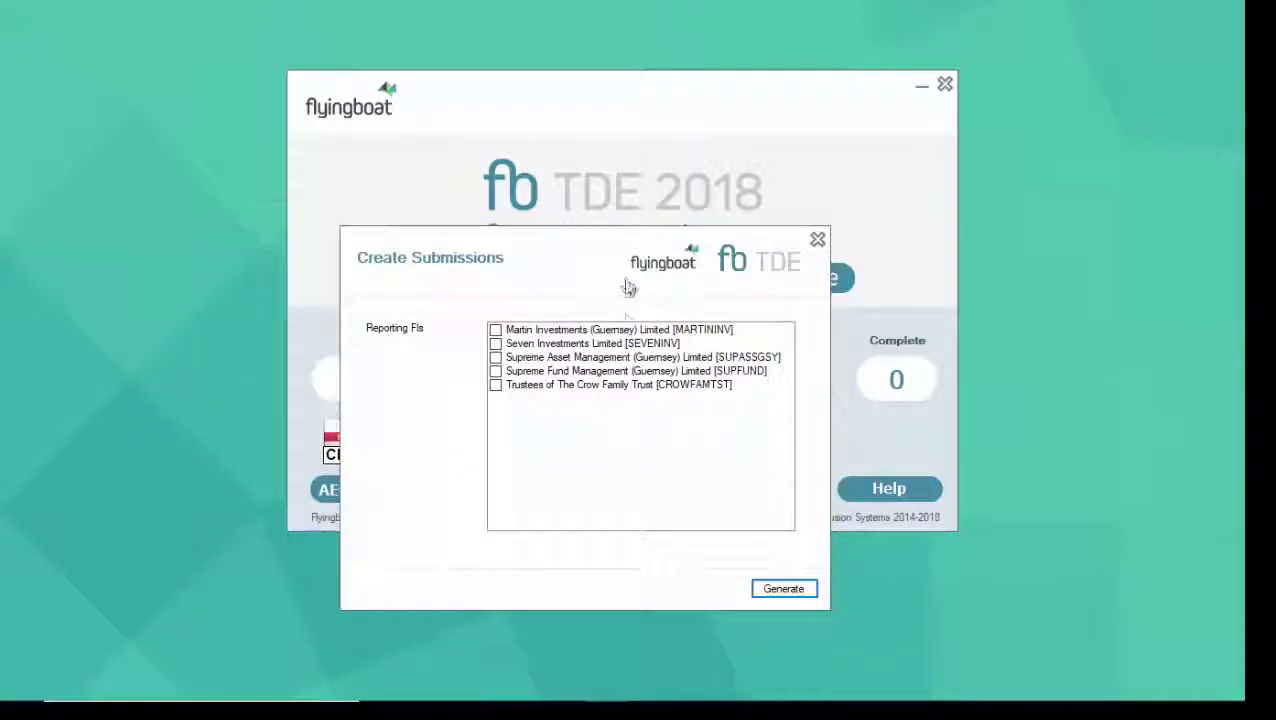
{"action": "right_click", "coordinate": [610, 418]}
{"action": "left_click", "coordinate": [644, 421]}
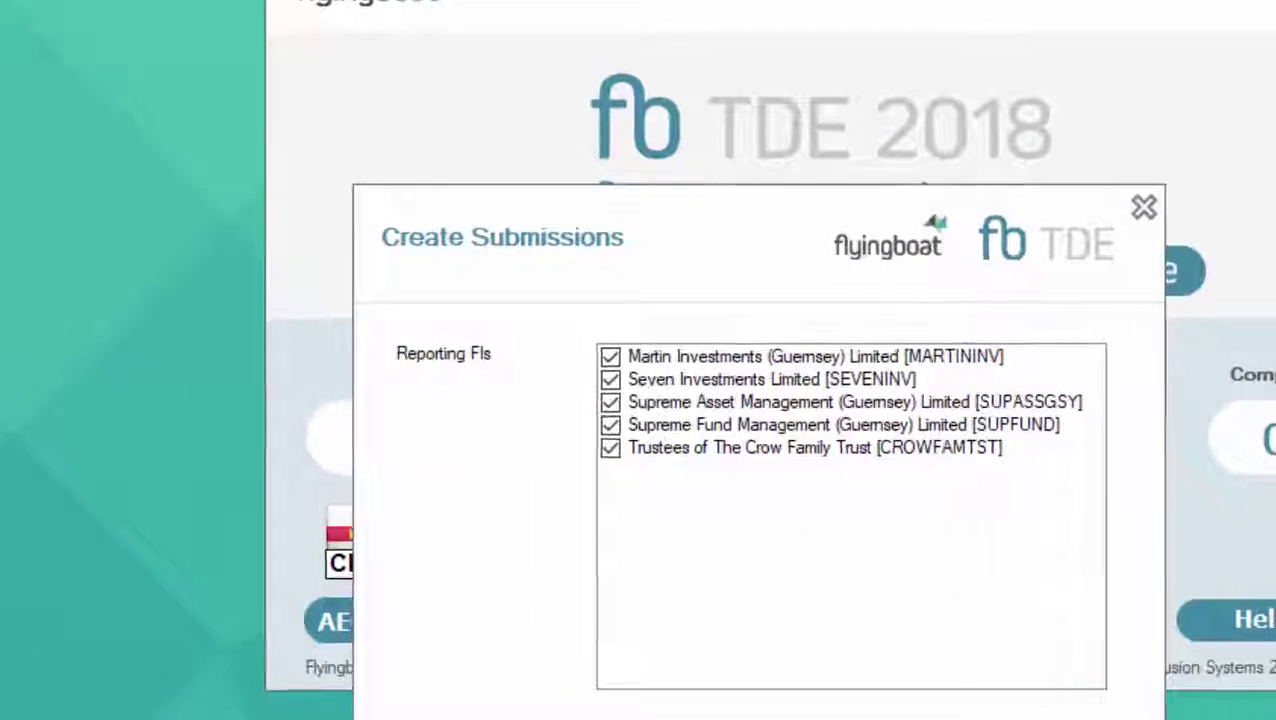
{"action": "key", "text": "Return"}
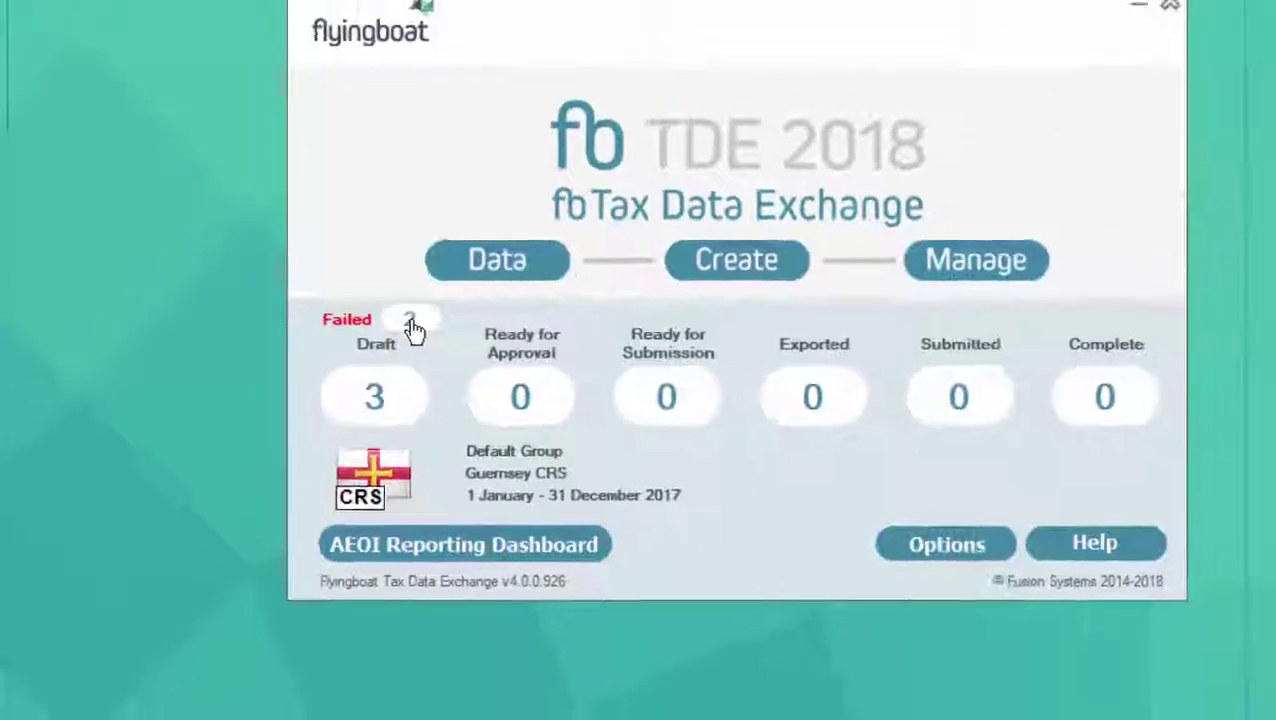
Review the Submission Errors for the two failed submissions, then close that view
{"action": "left_click", "coordinate": [418, 346]}
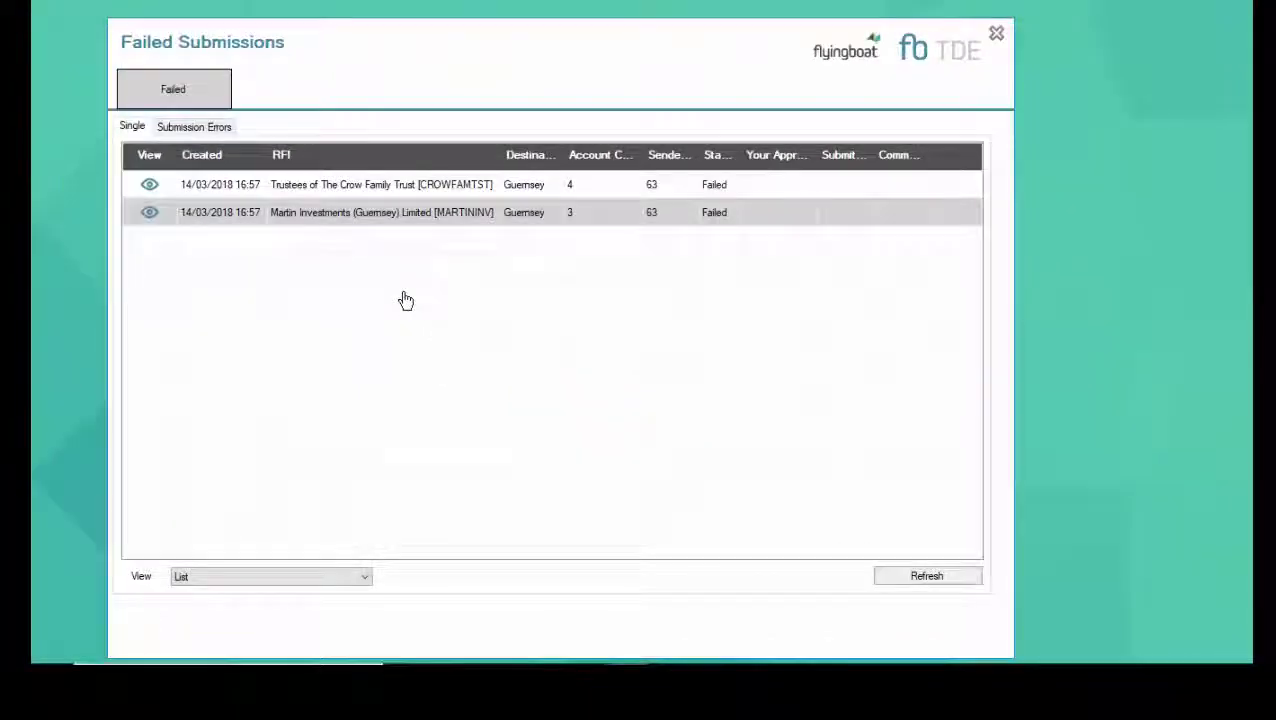
{"action": "left_click", "coordinate": [194, 127]}
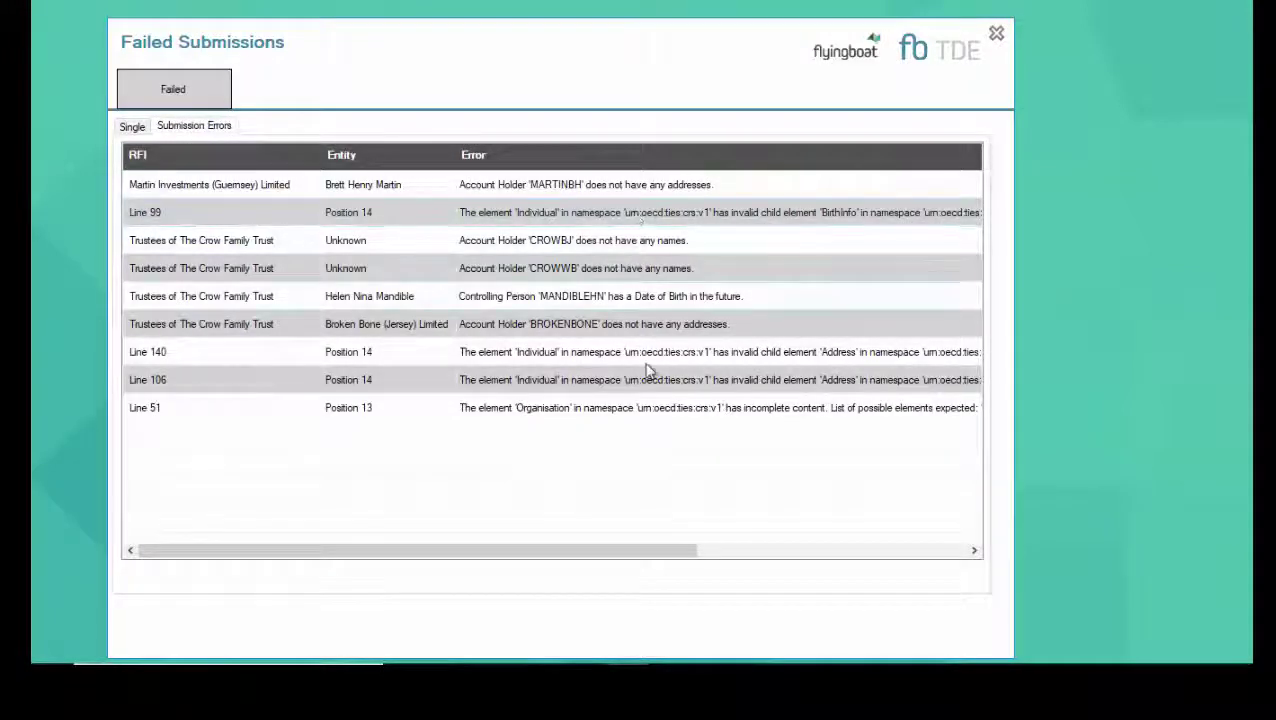
{"action": "key", "text": "Escape"}
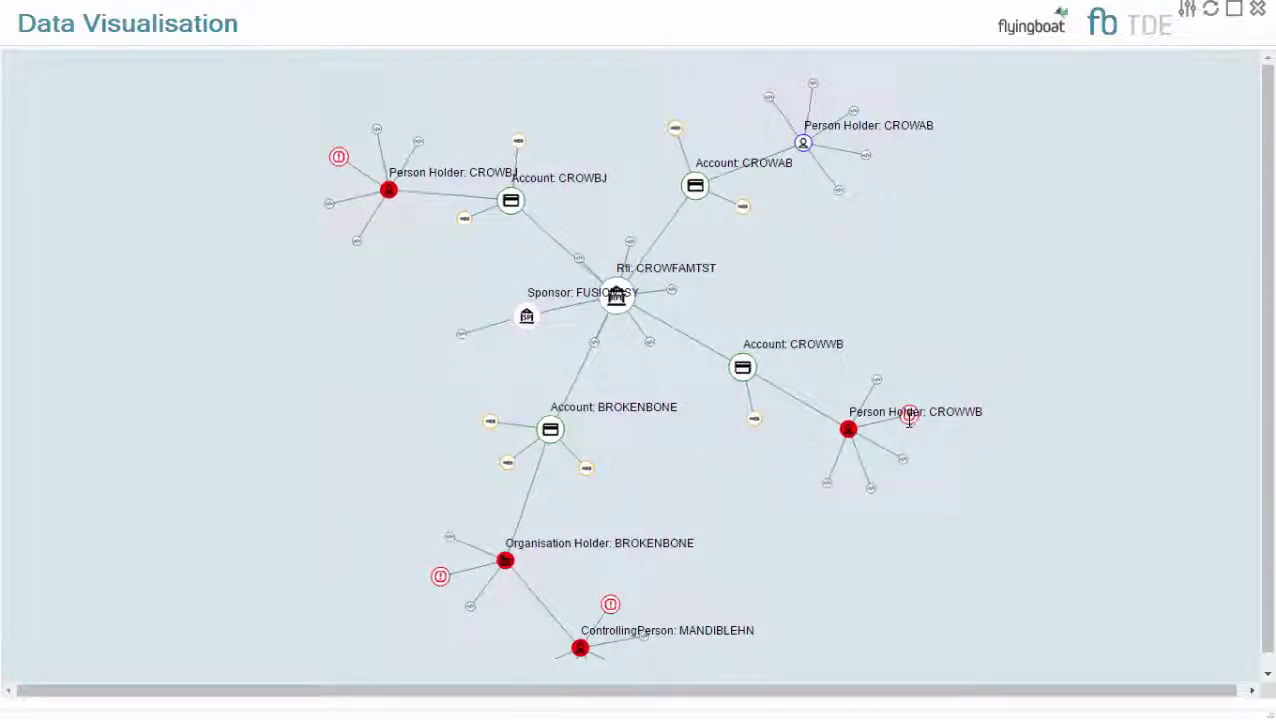
Add a new name entry with a first name for the nameless person account holder
{"action": "left_click", "coordinate": [849, 430]}
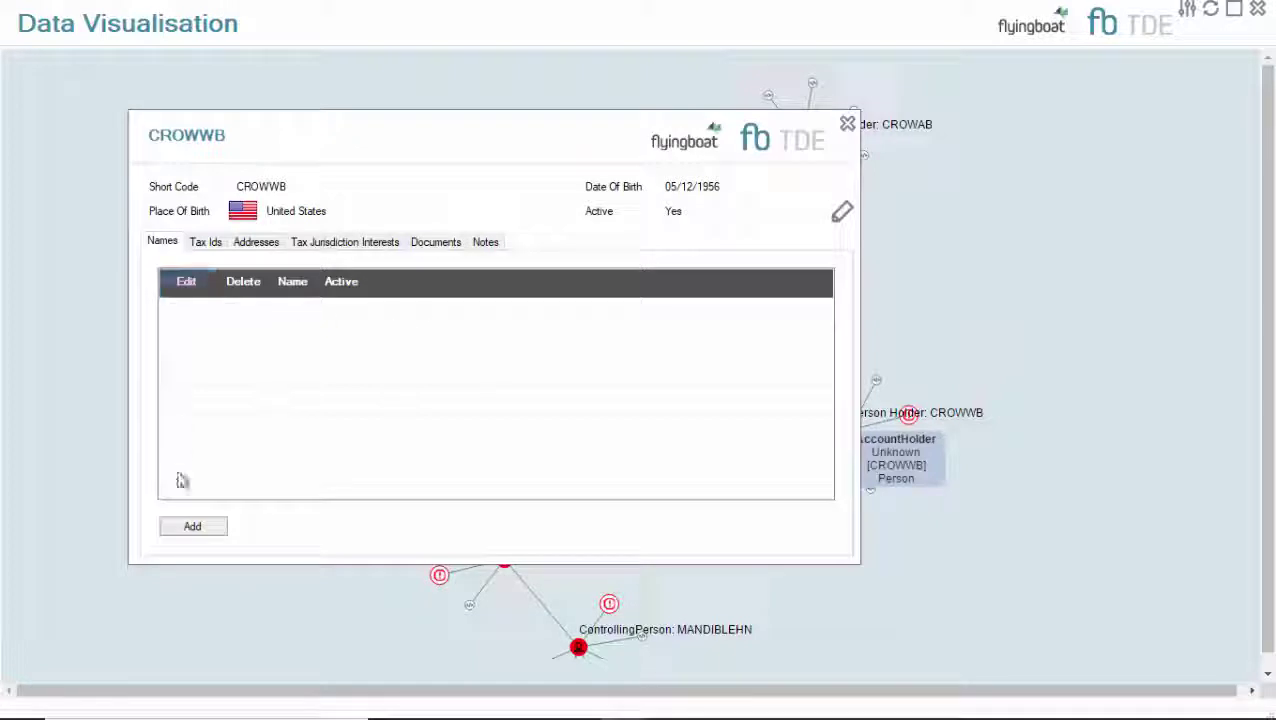
{"action": "left_click", "coordinate": [184, 529]}
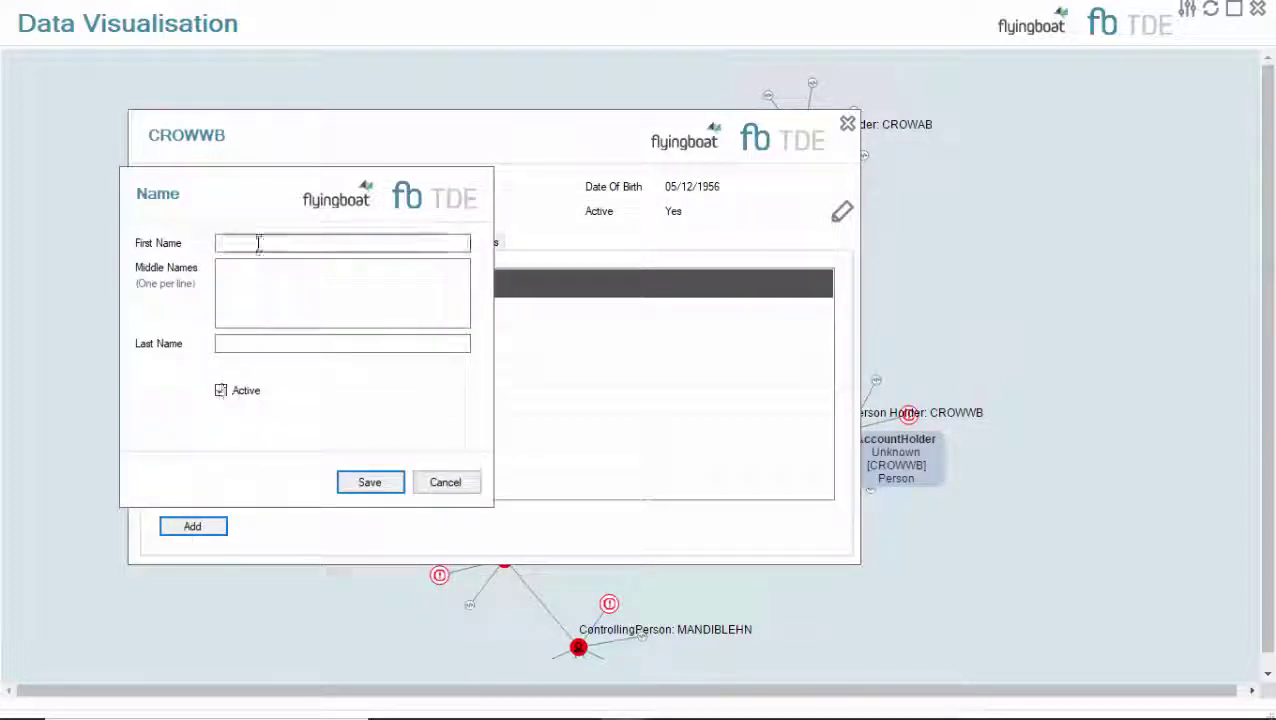
{"action": "left_click", "coordinate": [254, 243]}
{"action": "type", "text": "Wi"}
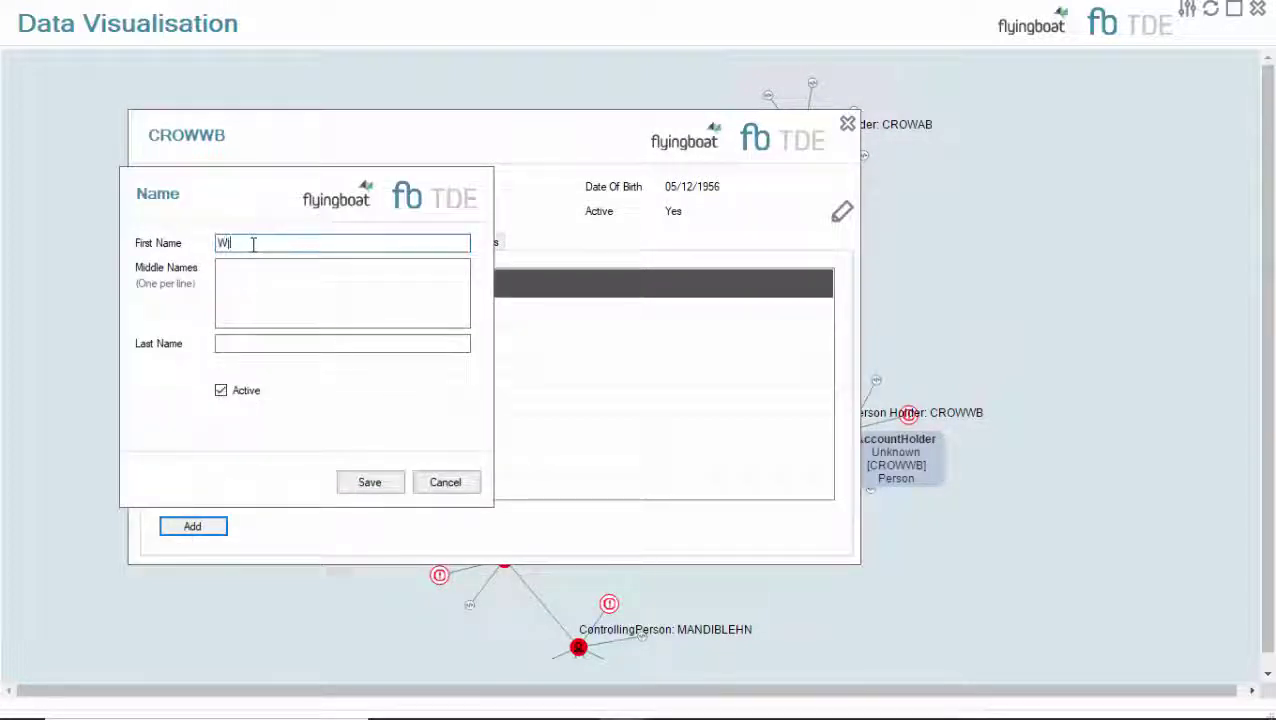
{"action": "type", "text": "l"}
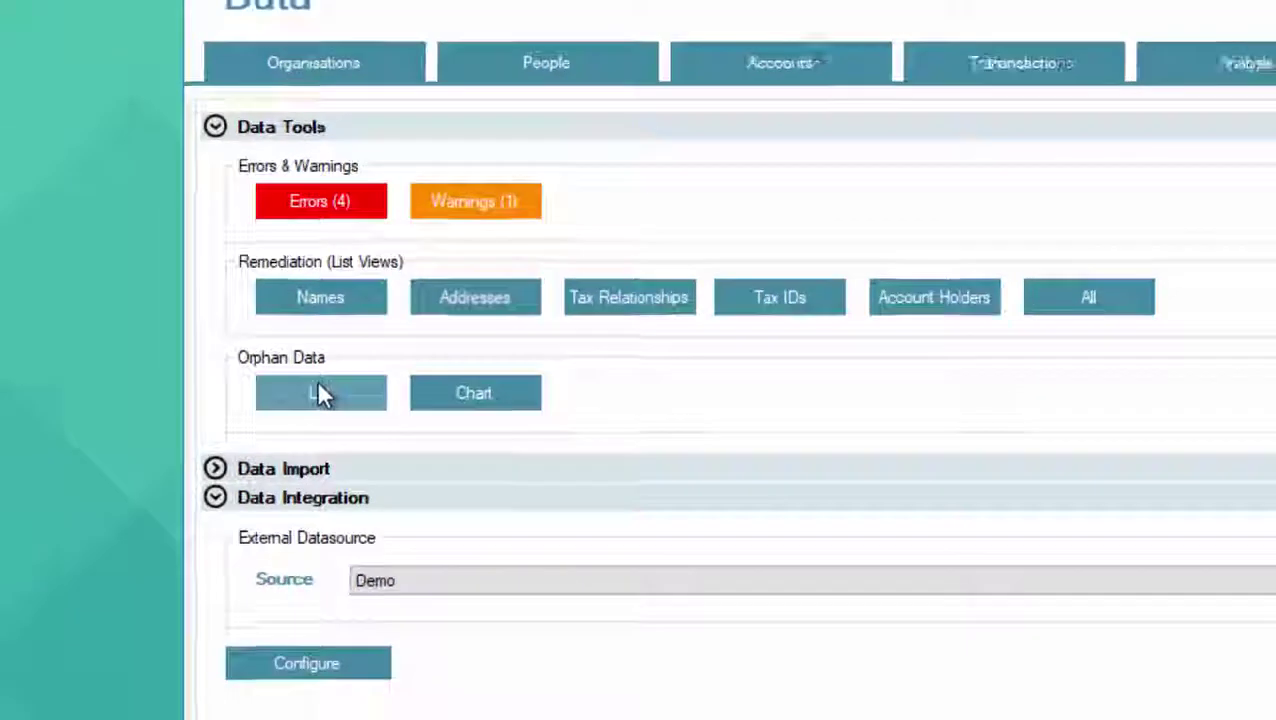
{"action": "left_click", "coordinate": [336, 452]}
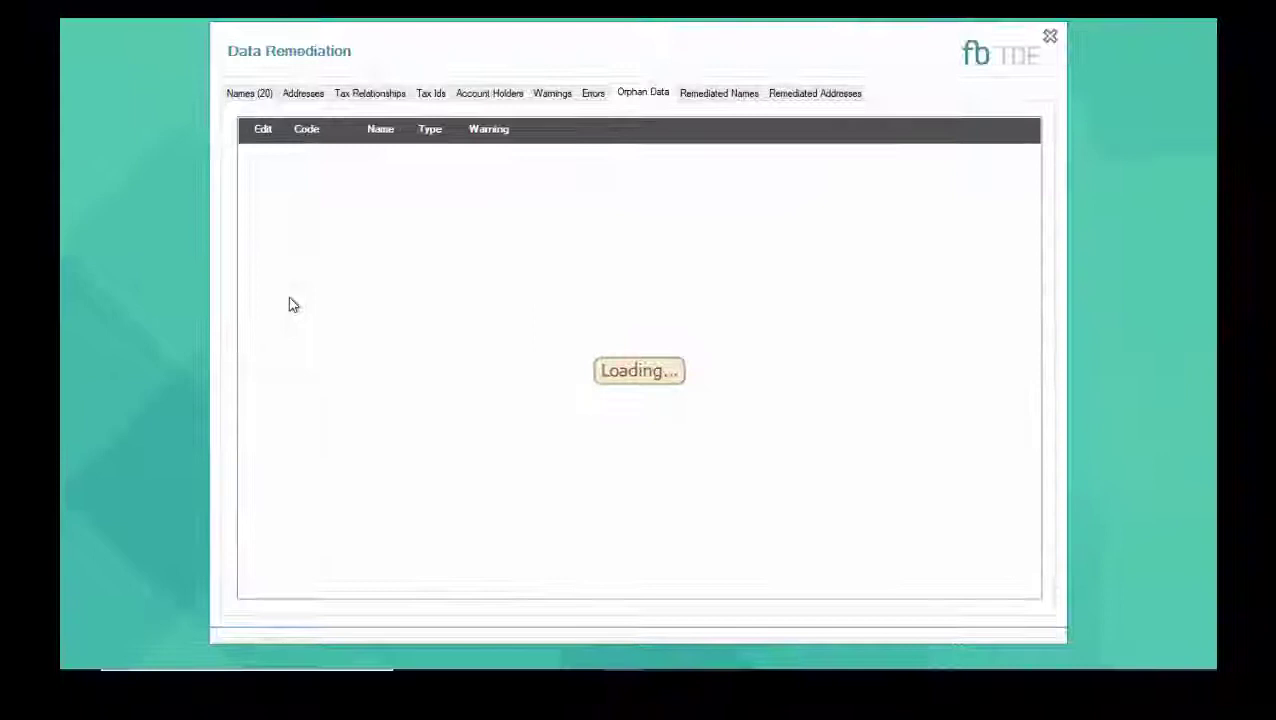